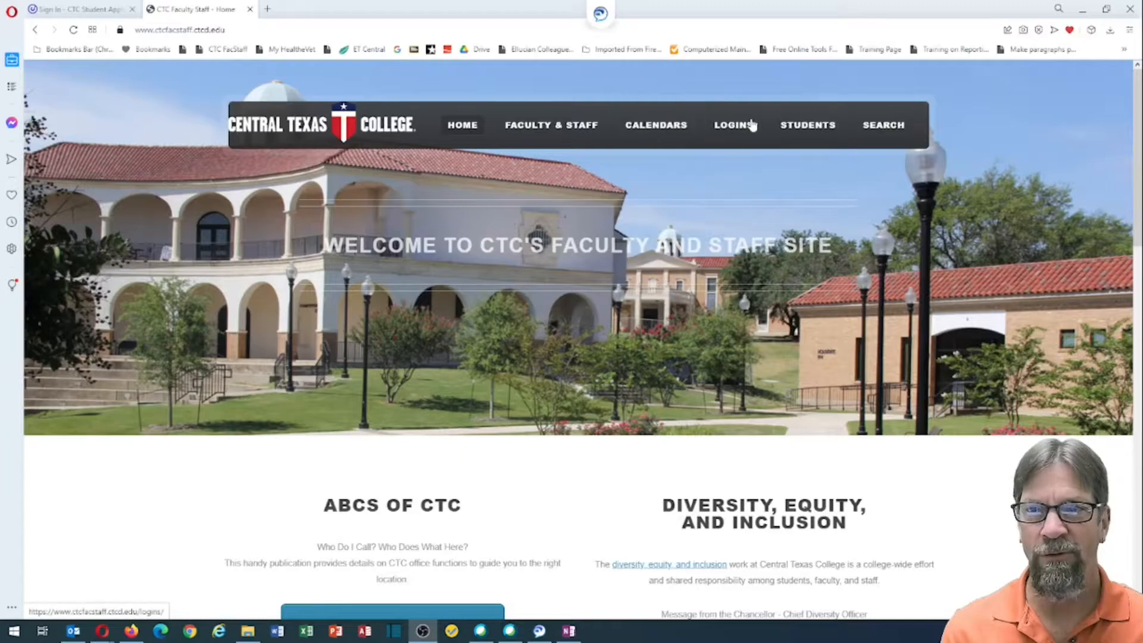
Step: Show the LOGINS menu listing Blackboard, Colleague and Eagle Self-Service
{"action": "mouse_move", "coordinate": [728, 123]}
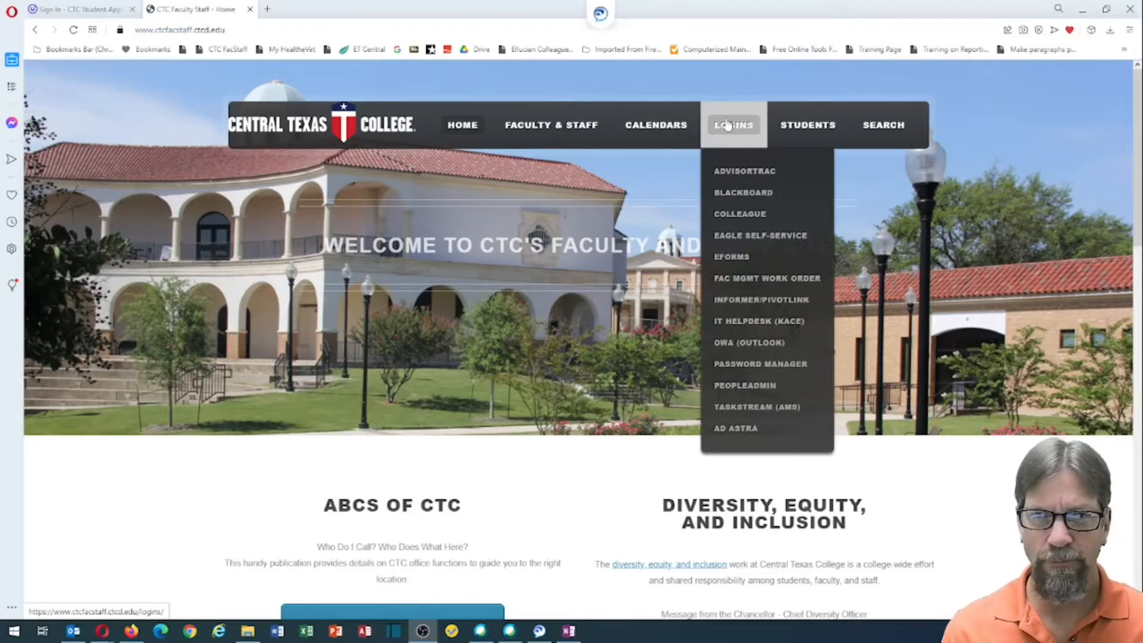
Step: Sign in to Eagle Self-Service with the account user name and password
{"action": "left_click", "coordinate": [737, 239]}
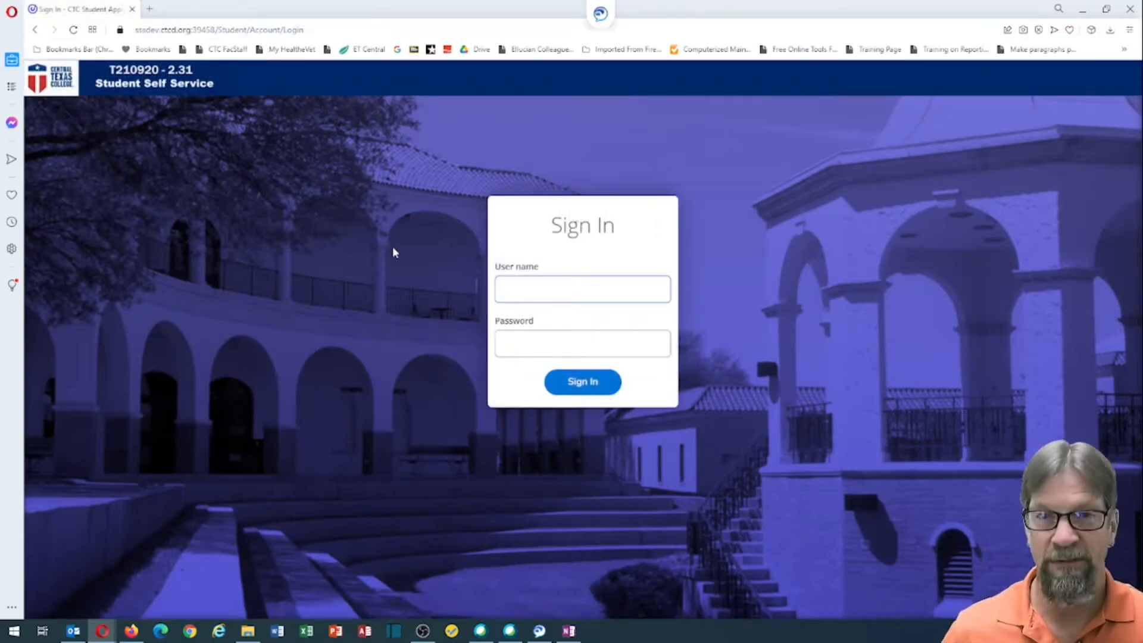
{"action": "type", "text": "c"}
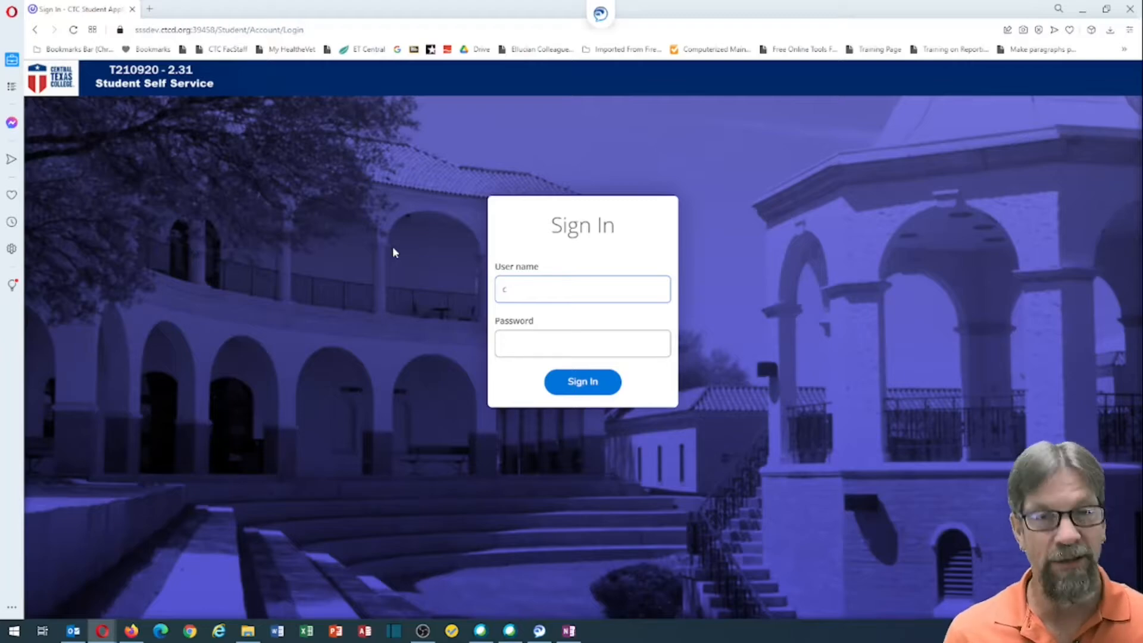
{"action": "type", "text": "0980150"}
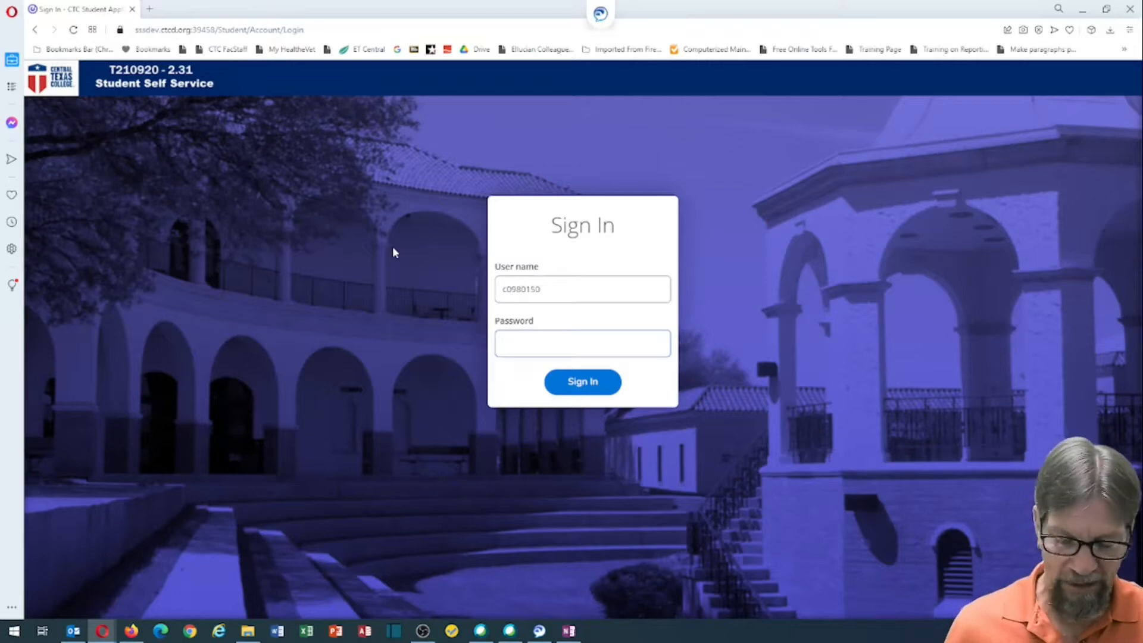
{"action": "type", "text": "*****"}
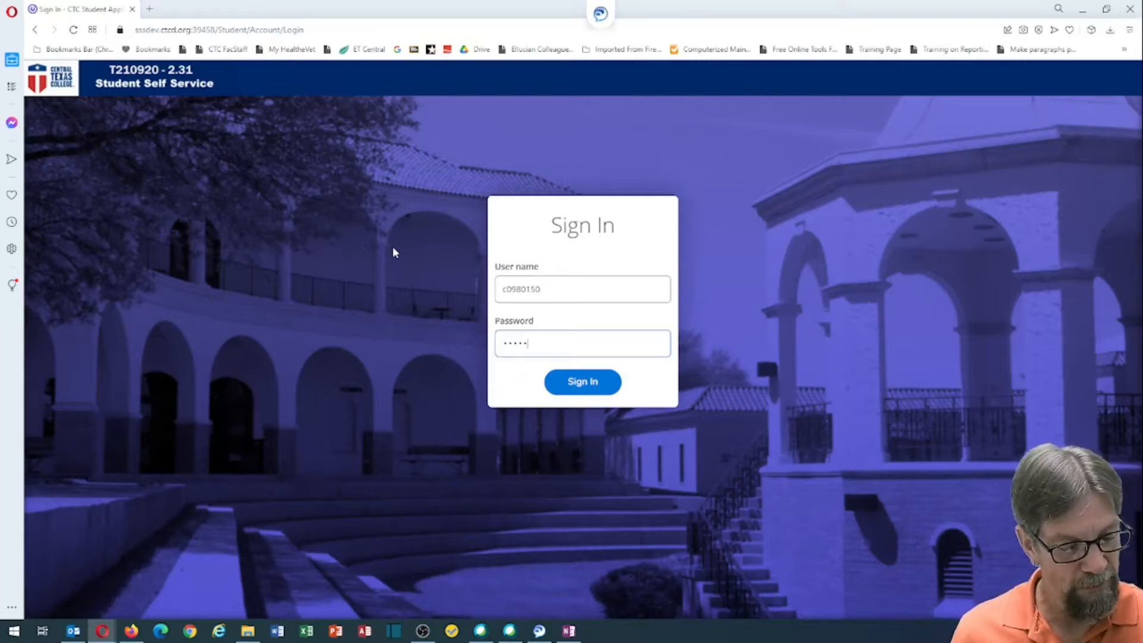
{"action": "type", "text": "**"}
{"action": "key", "text": "Return"}
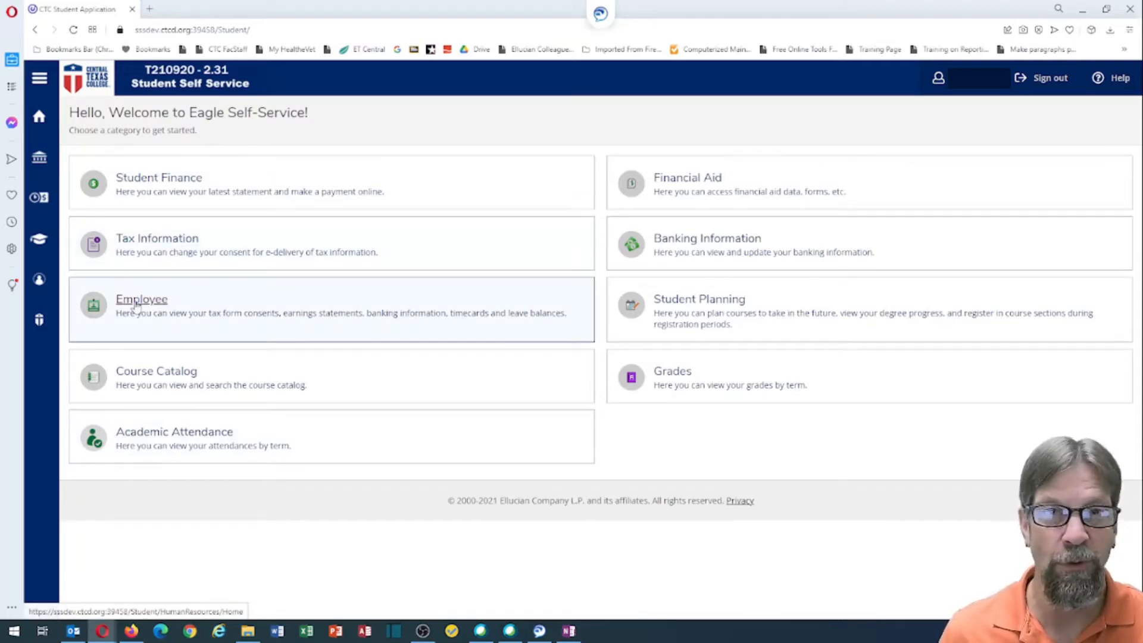
Step: Go to the Employee self-service overview and show the account options dropdown
{"action": "left_click", "coordinate": [136, 305]}
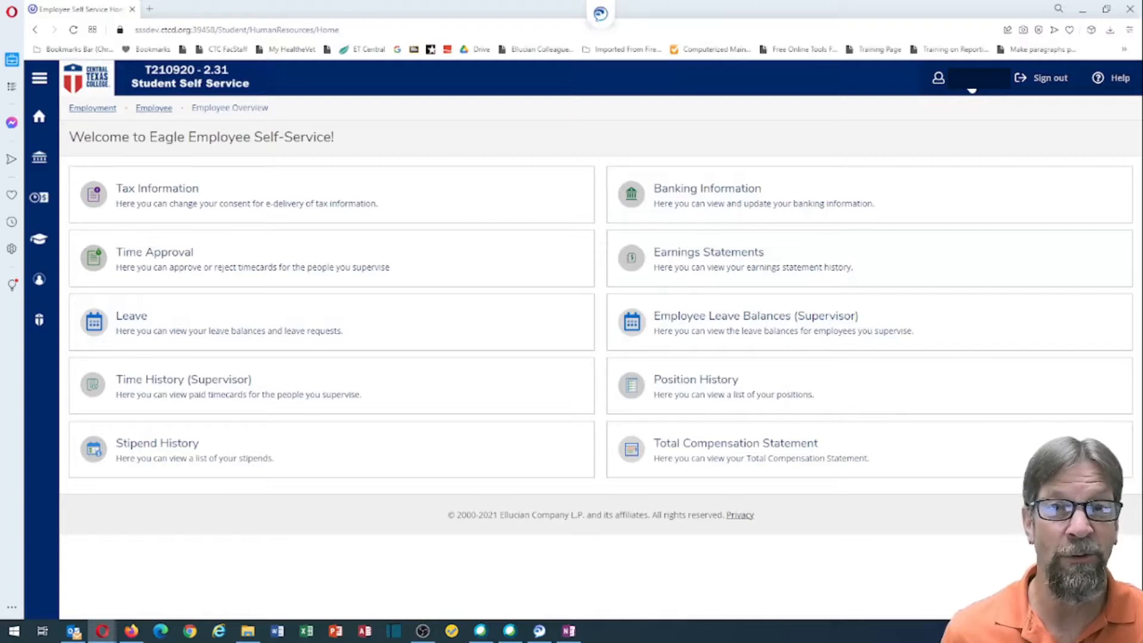
{"action": "left_click", "coordinate": [972, 87]}
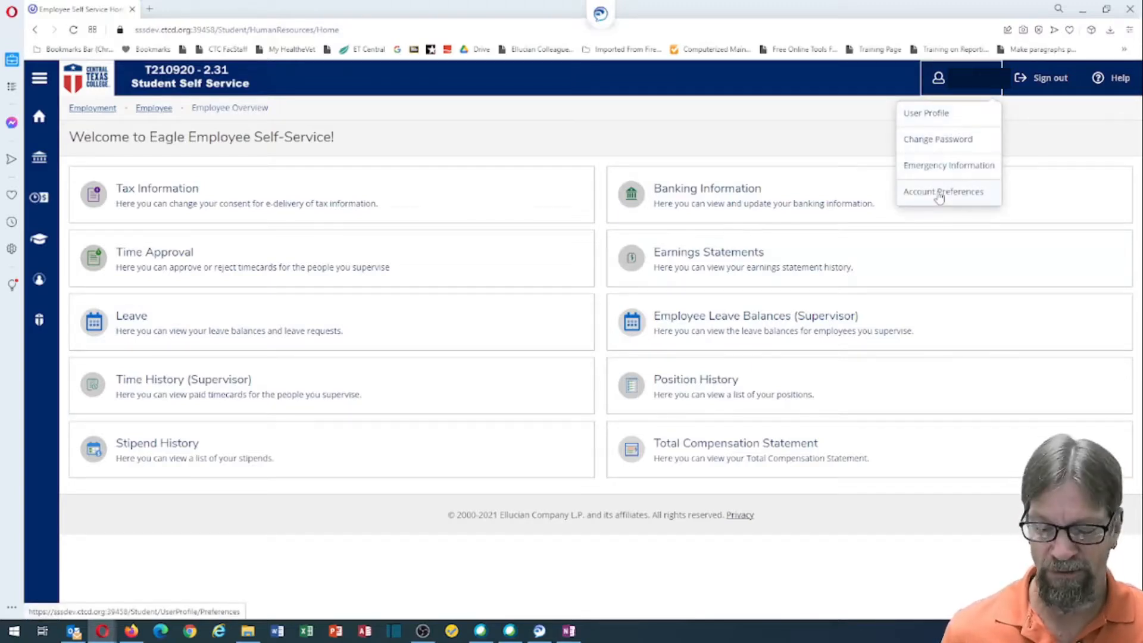
Step: Save Employee Overview as the Default Landing Page in Account Preferences
{"action": "left_click", "coordinate": [939, 194]}
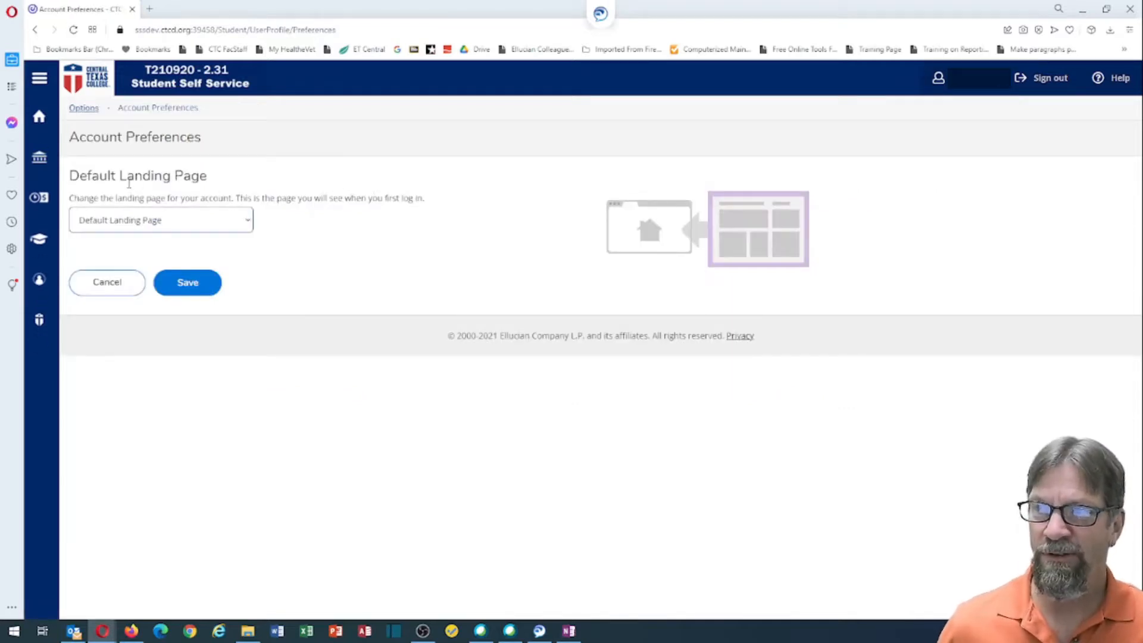
{"action": "left_click", "coordinate": [128, 180]}
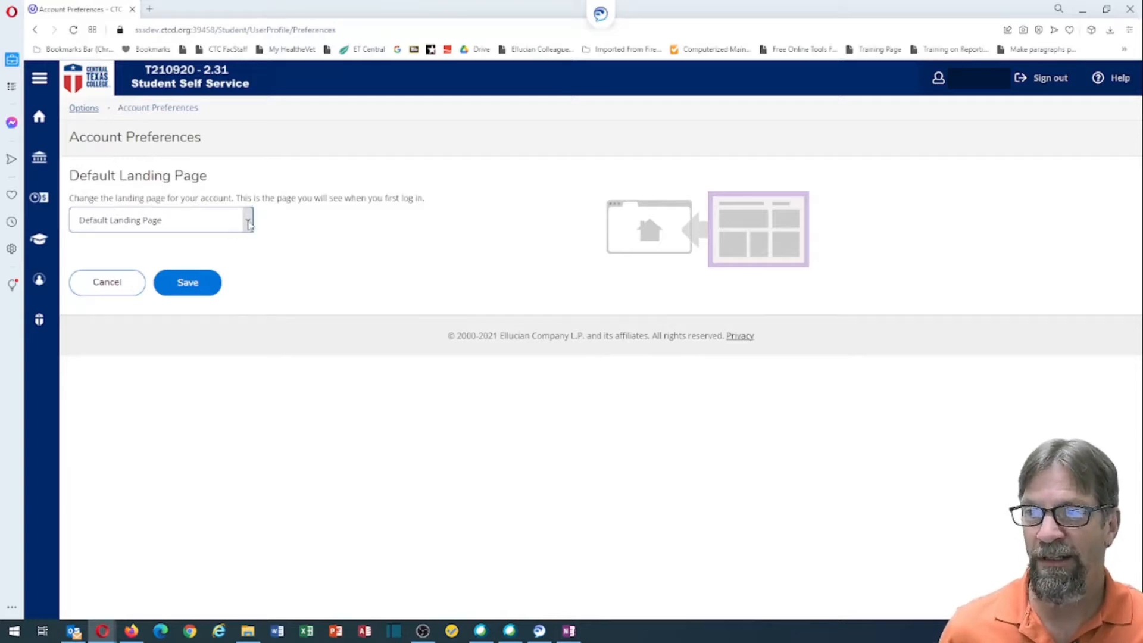
{"action": "left_click", "coordinate": [248, 221]}
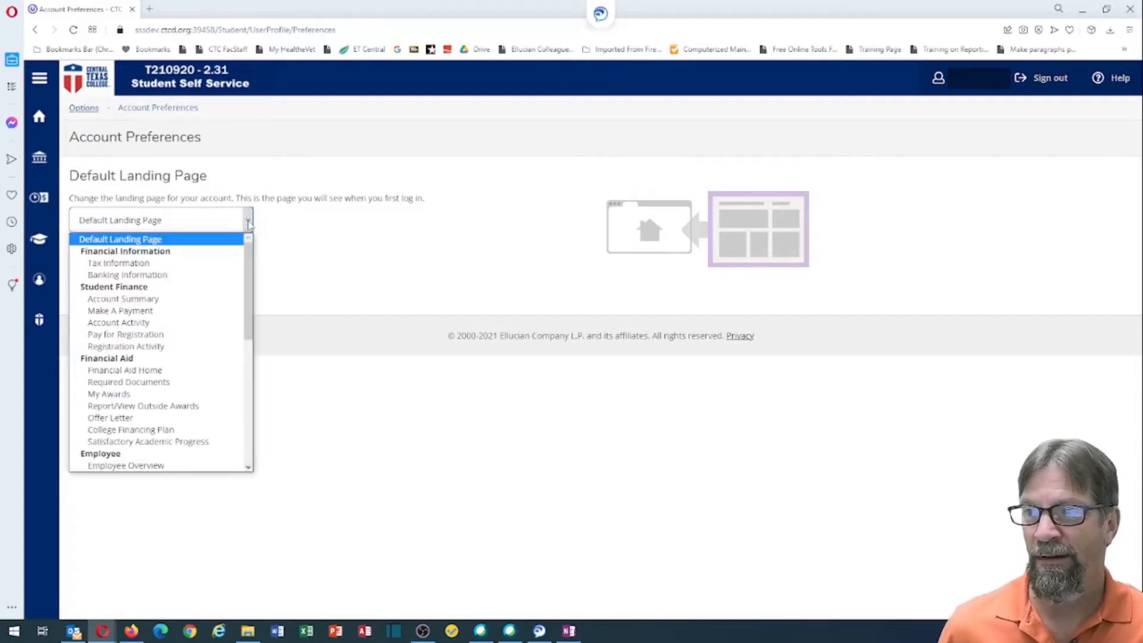
{"action": "scroll", "coordinate": [193, 363], "scroll_direction": "down", "scroll_amount": 3}
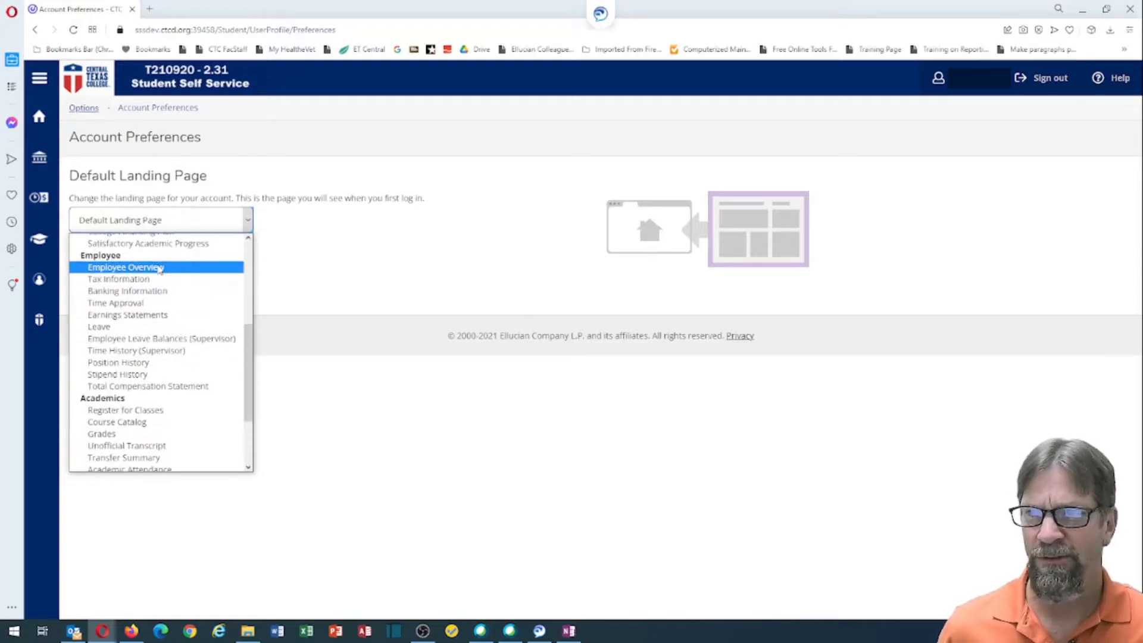
{"action": "left_click", "coordinate": [160, 268]}
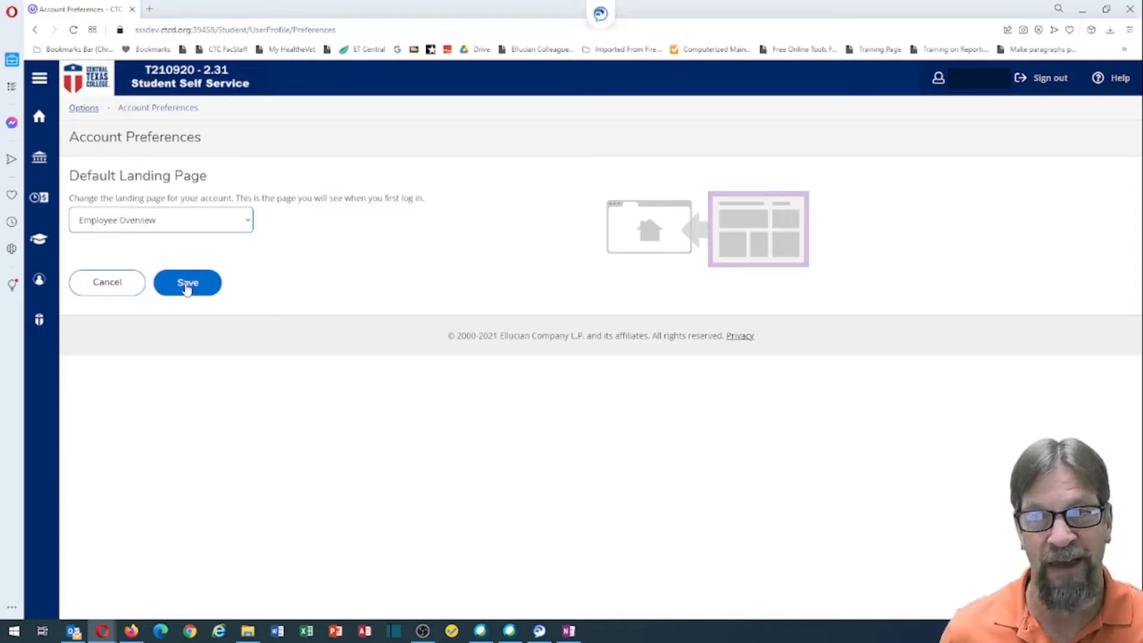
{"action": "left_click", "coordinate": [187, 288]}
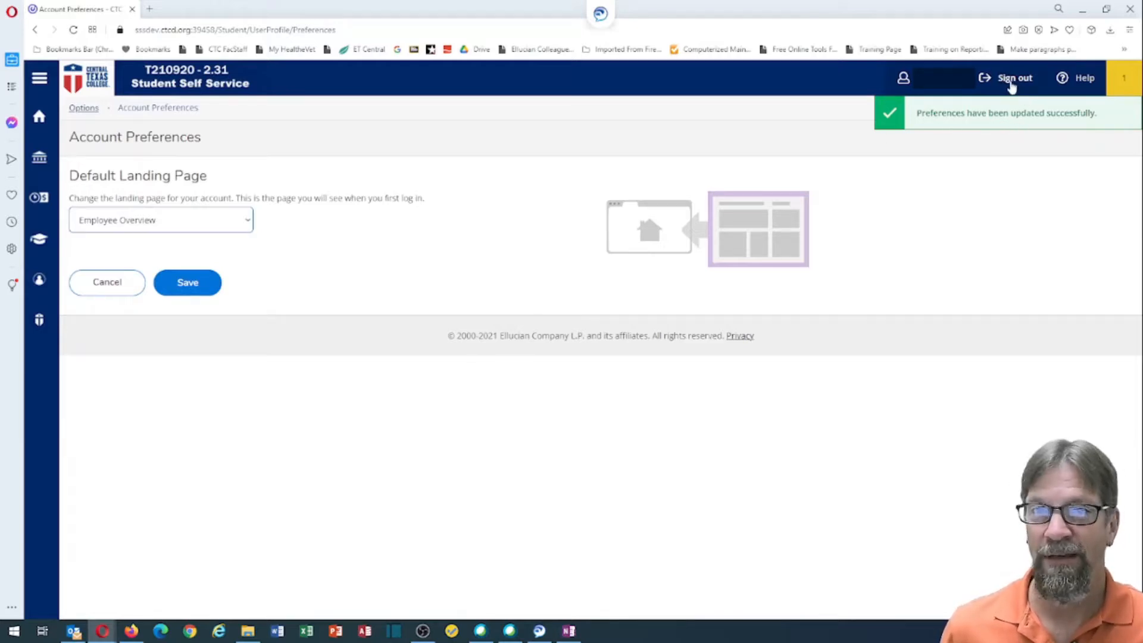
Step: Sign out, then sign back in with the user name and password
{"action": "left_click", "coordinate": [1011, 79]}
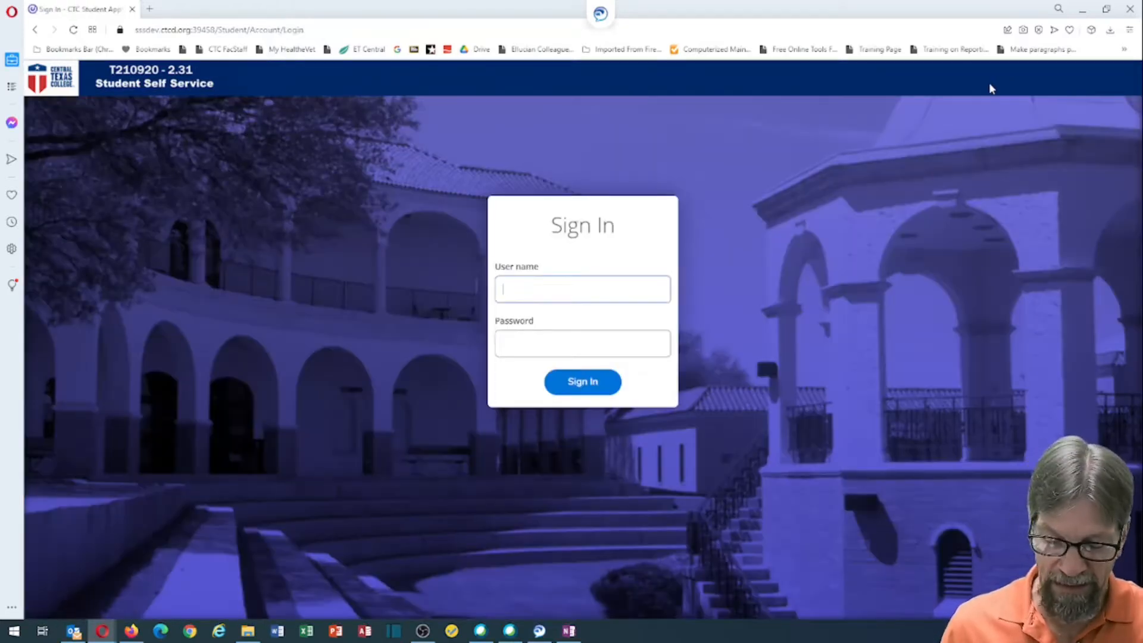
{"action": "key", "text": "Tab"}
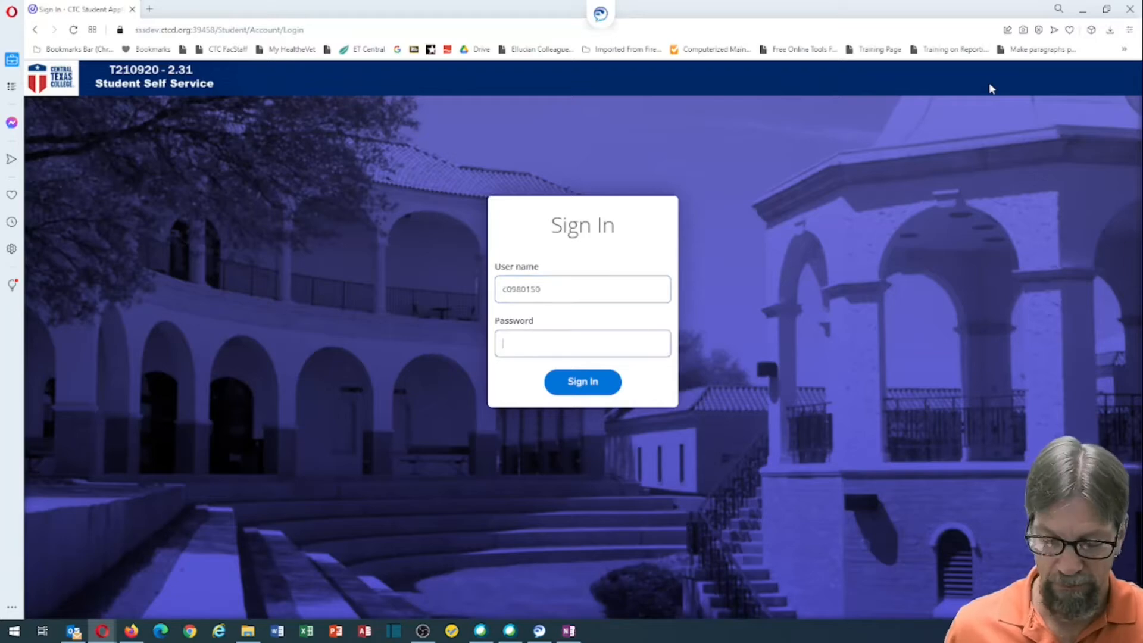
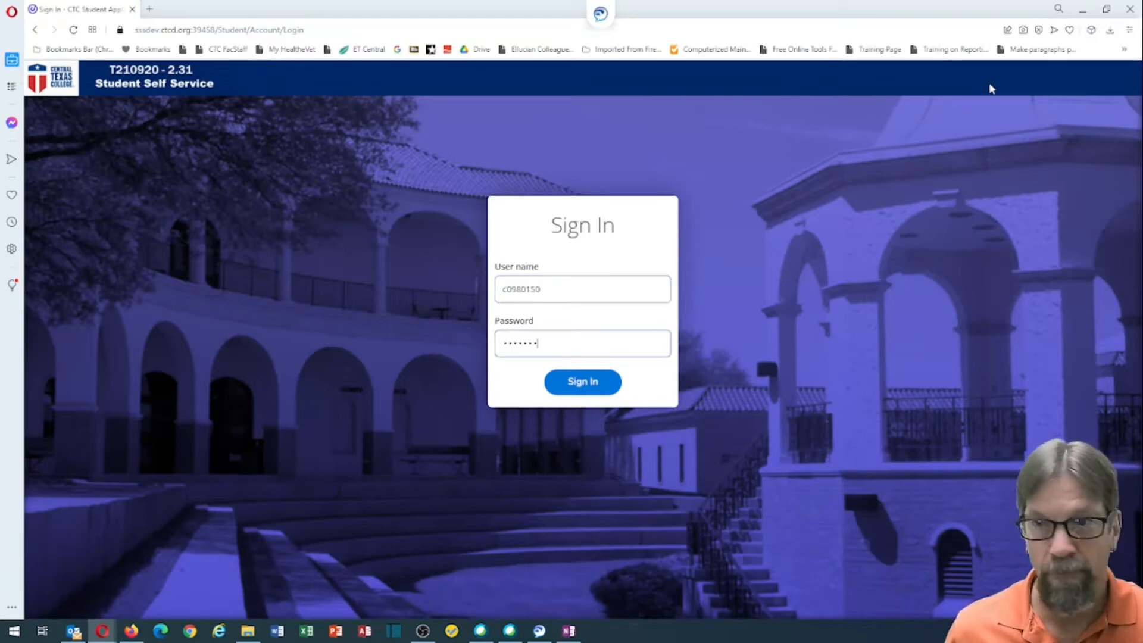
{"action": "key", "text": "Return"}
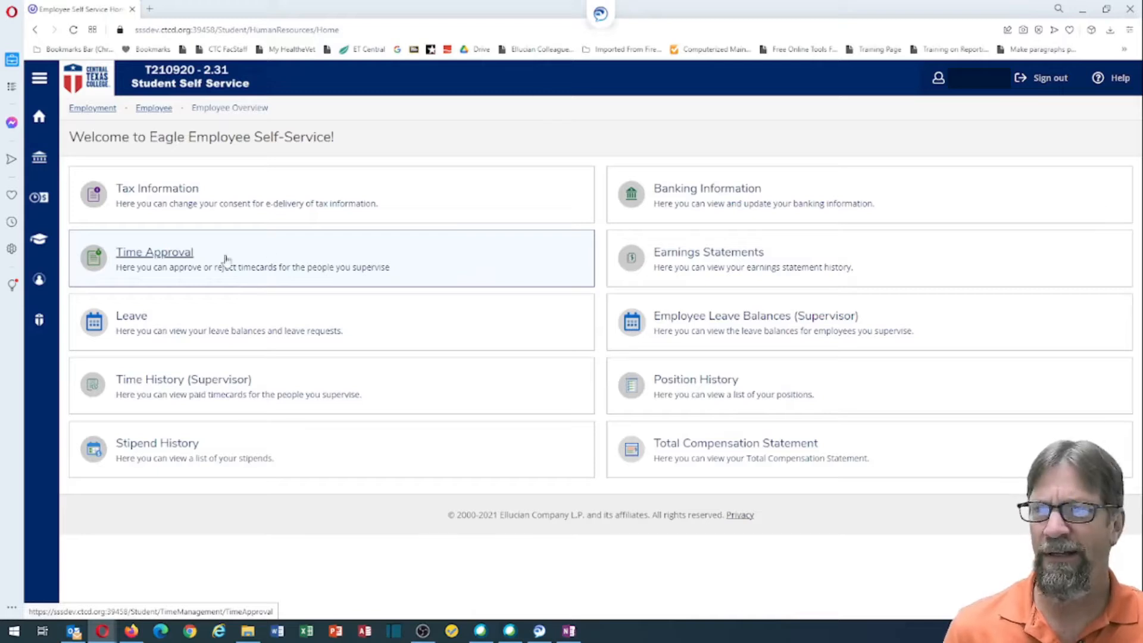
Step: In Time Approval, search for the supervised employee by name and select them
{"action": "left_click", "coordinate": [170, 255]}
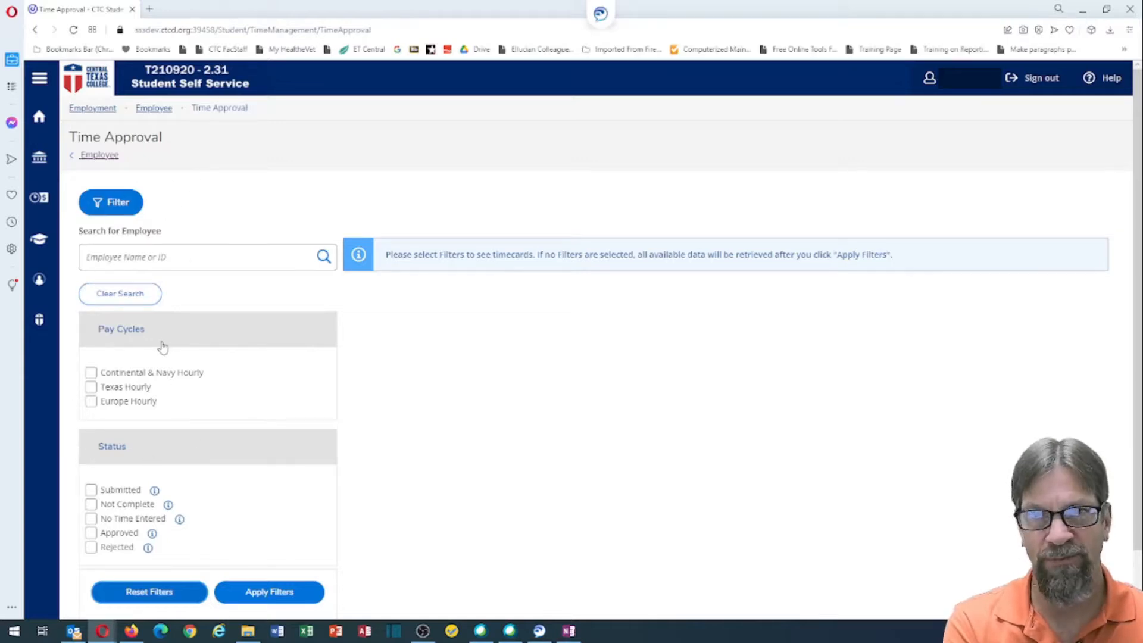
{"action": "left_click", "coordinate": [193, 261]}
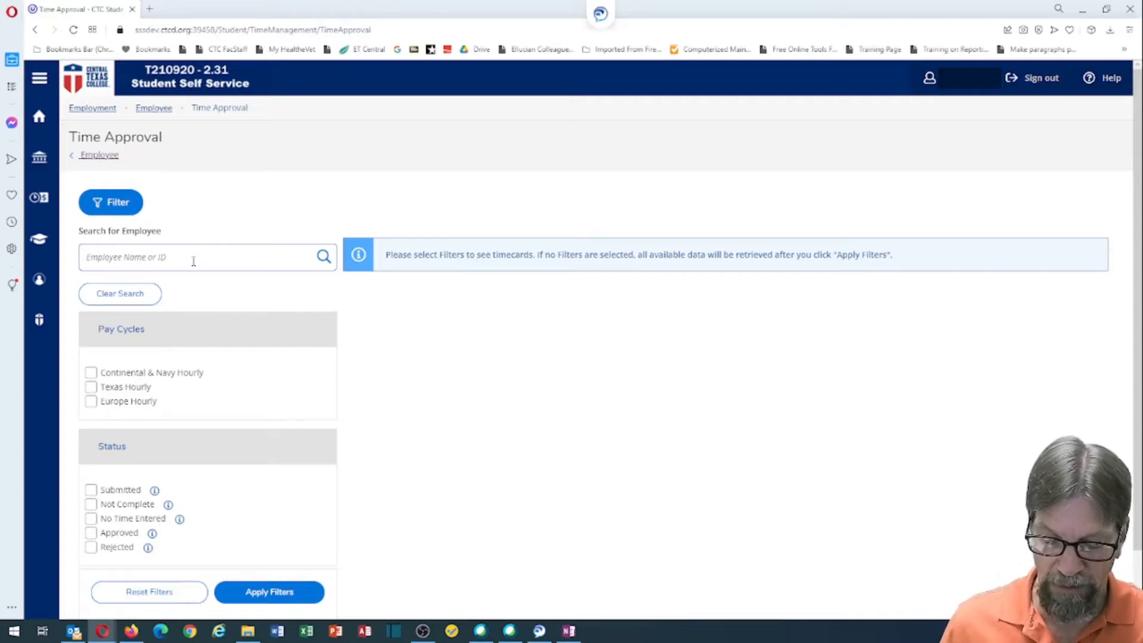
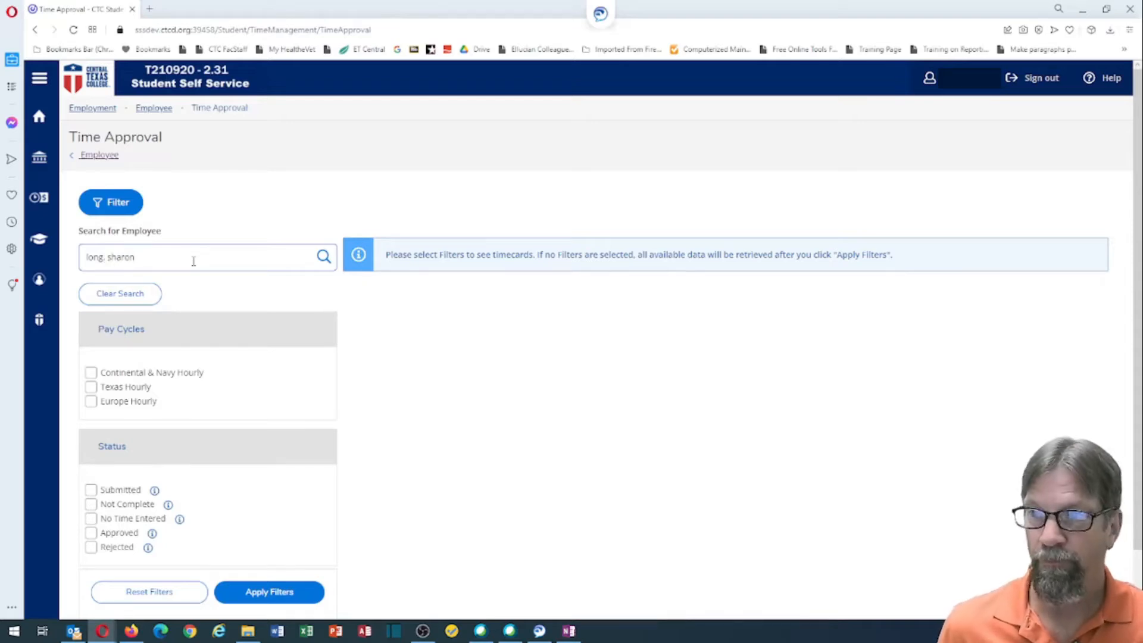
{"action": "left_click", "coordinate": [323, 258]}
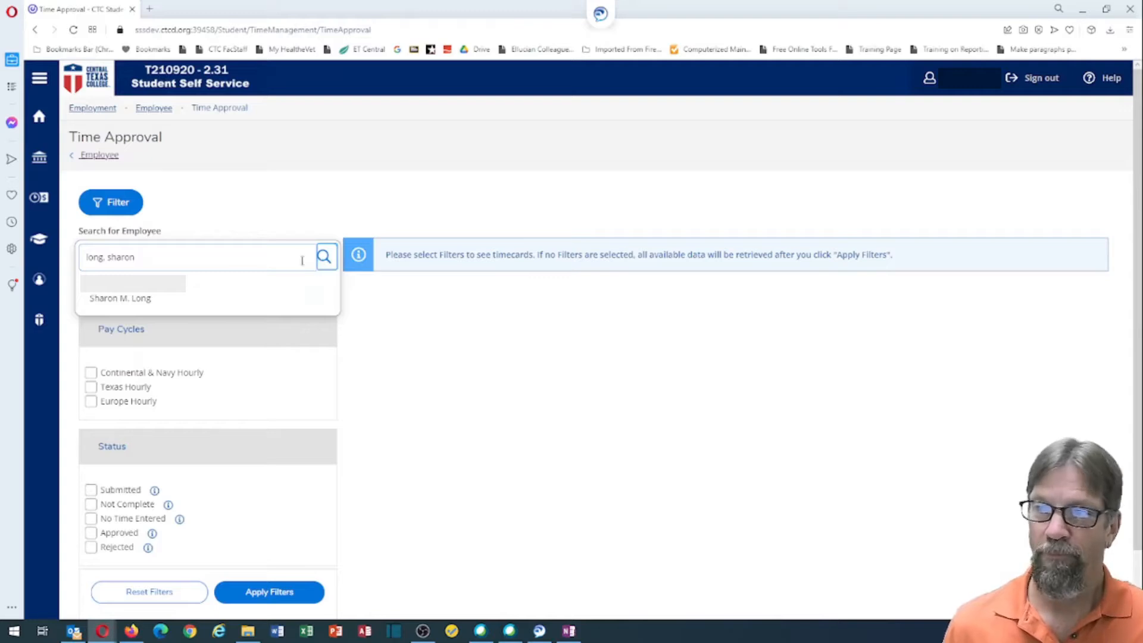
{"action": "left_click", "coordinate": [113, 302]}
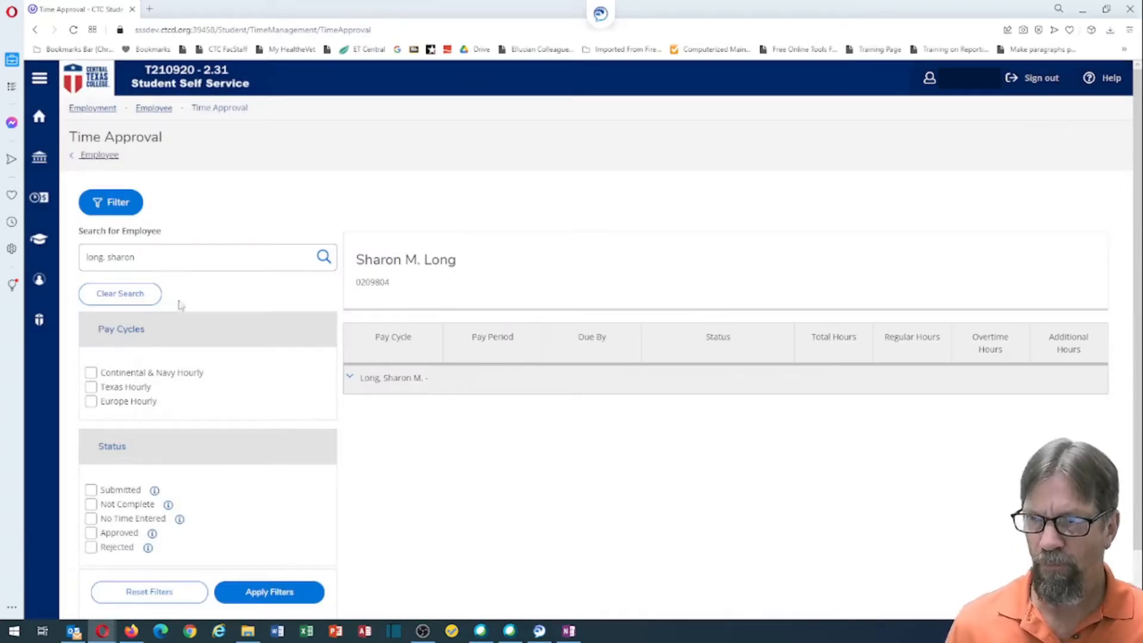
{"action": "left_click", "coordinate": [127, 299]}
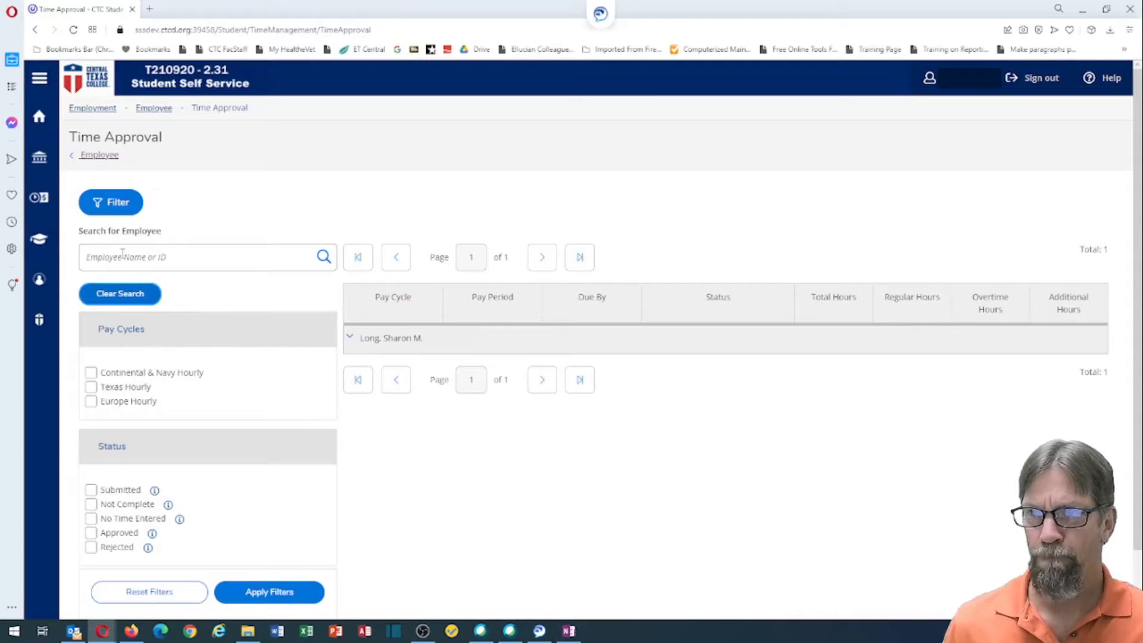
{"action": "left_click", "coordinate": [122, 253]}
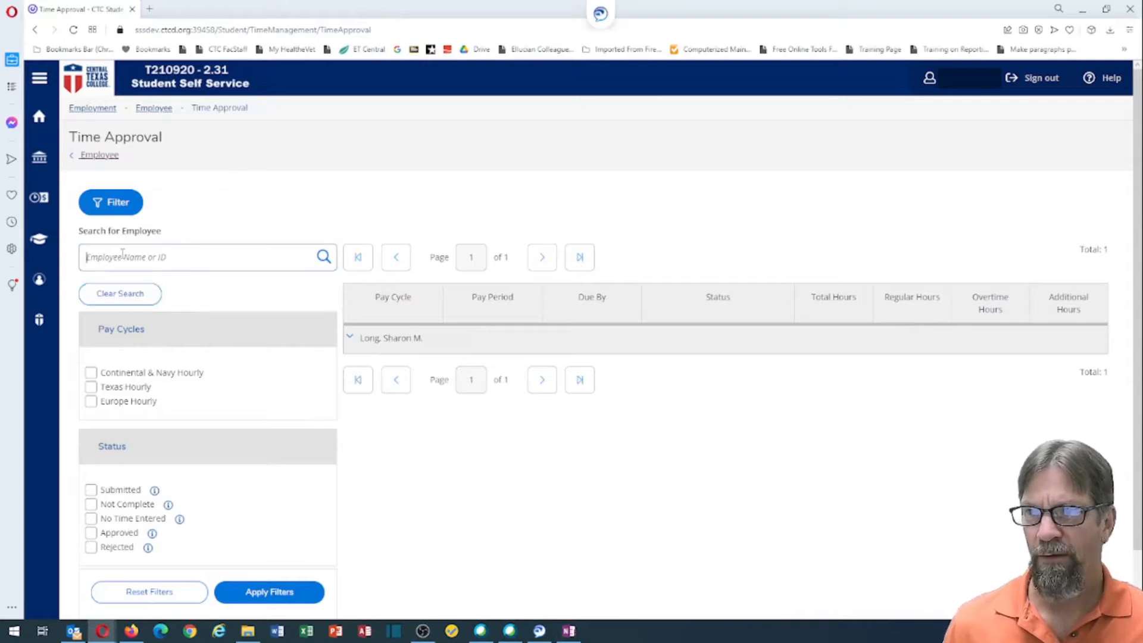
{"action": "left_click", "coordinate": [148, 591]}
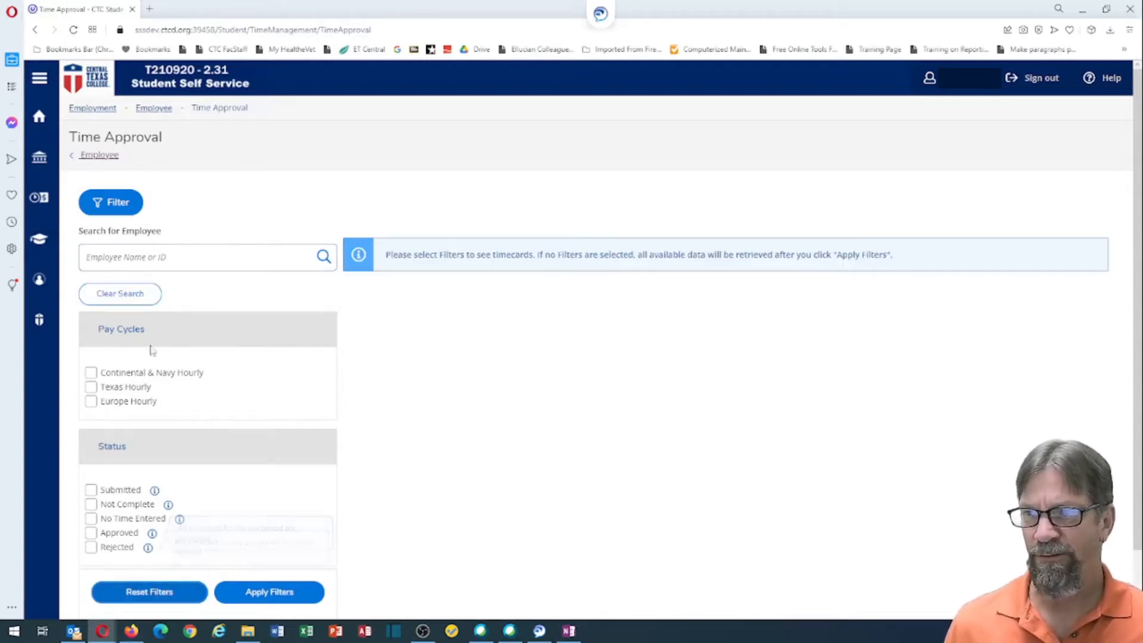
{"action": "left_click", "coordinate": [138, 252]}
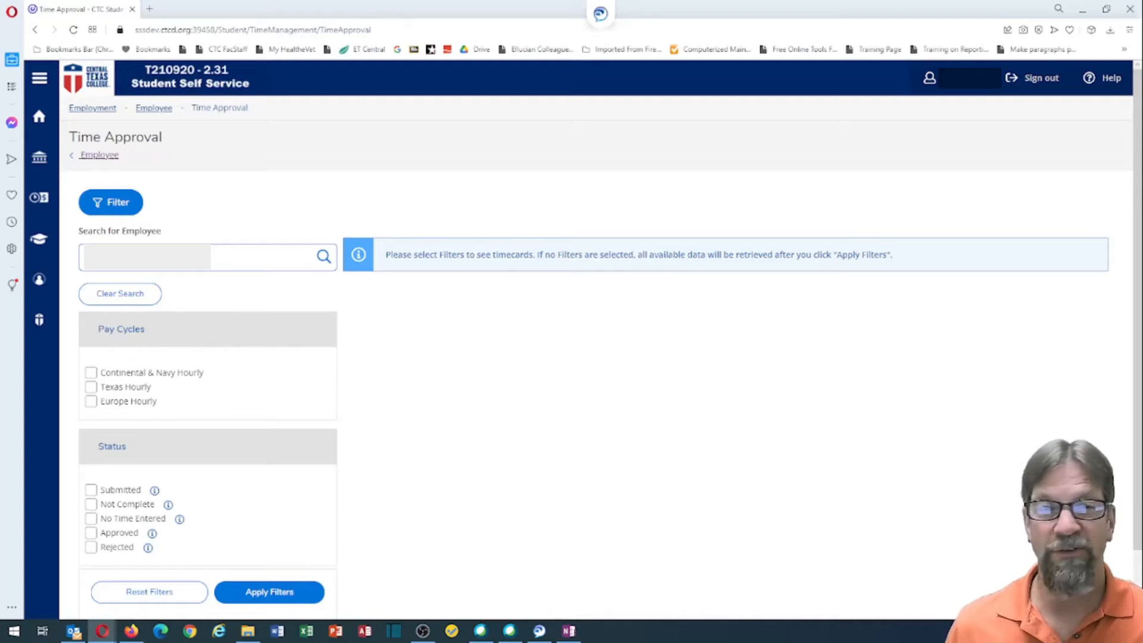
{"action": "left_click", "coordinate": [323, 257]}
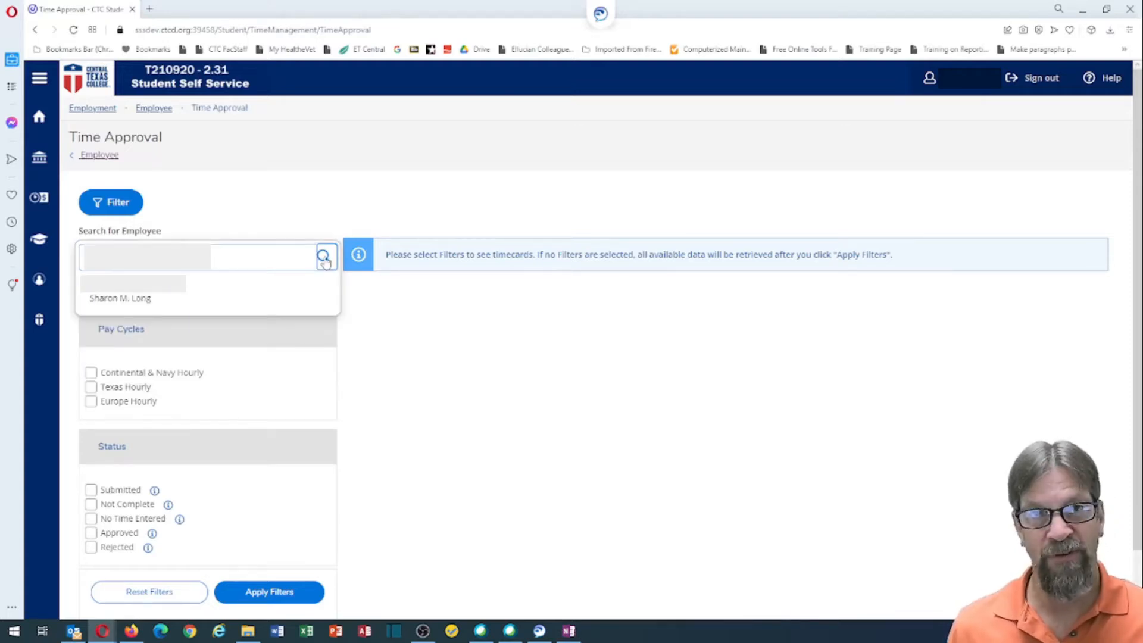
{"action": "left_click", "coordinate": [141, 300]}
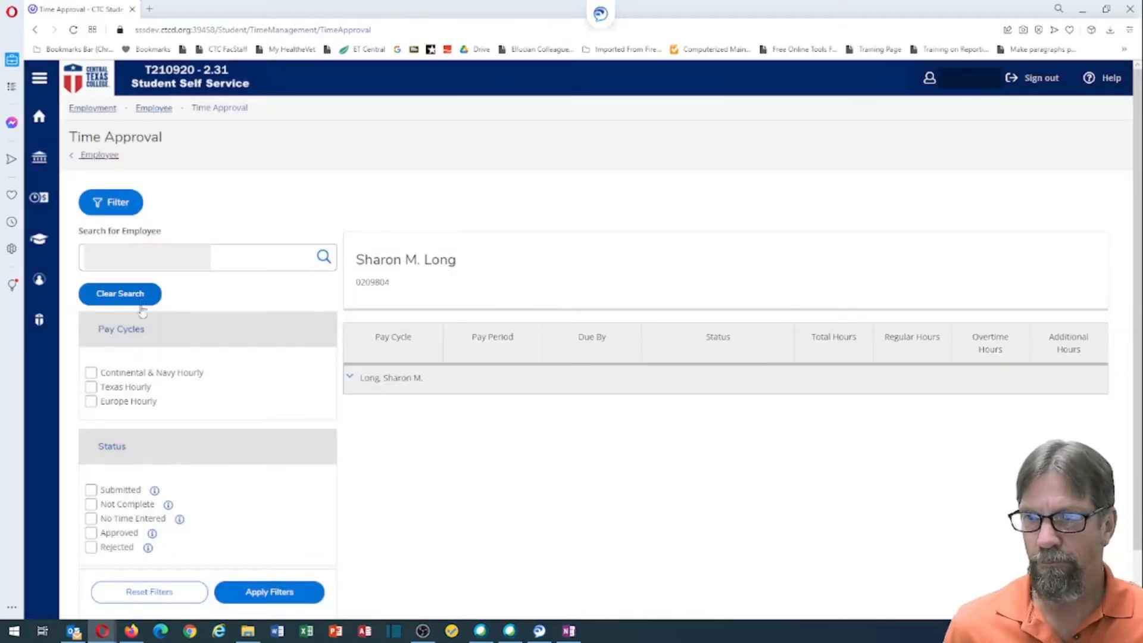
Step: Apply the Texas Hourly 9/16/2021 - 9/30/2021 filter, then reset all timecard filters
{"action": "left_click", "coordinate": [142, 596]}
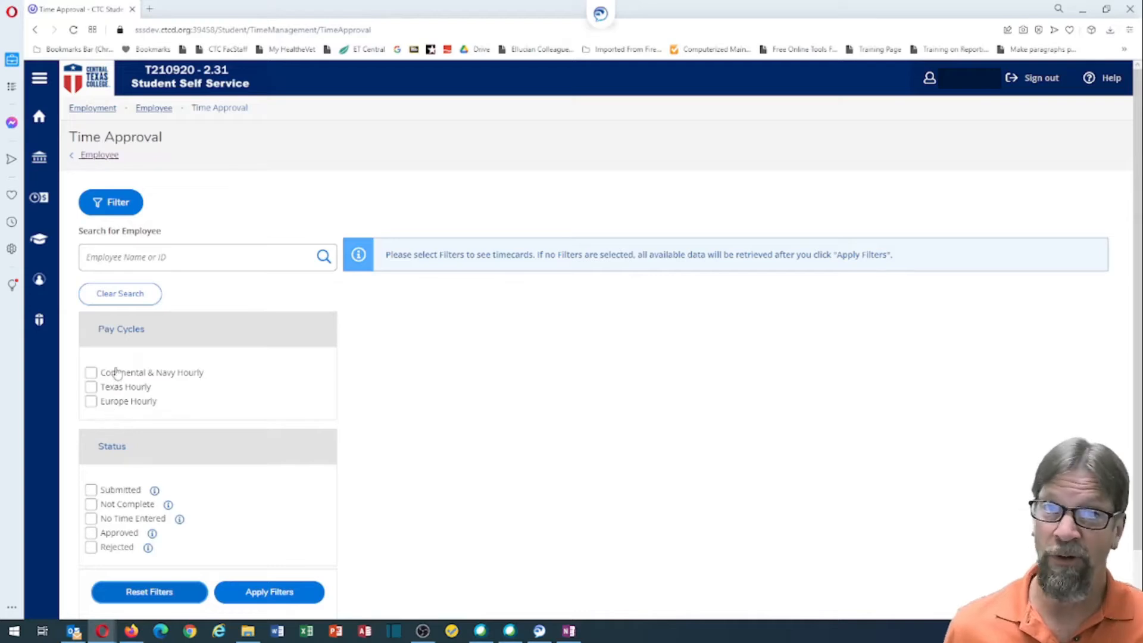
{"action": "left_click", "coordinate": [91, 388]}
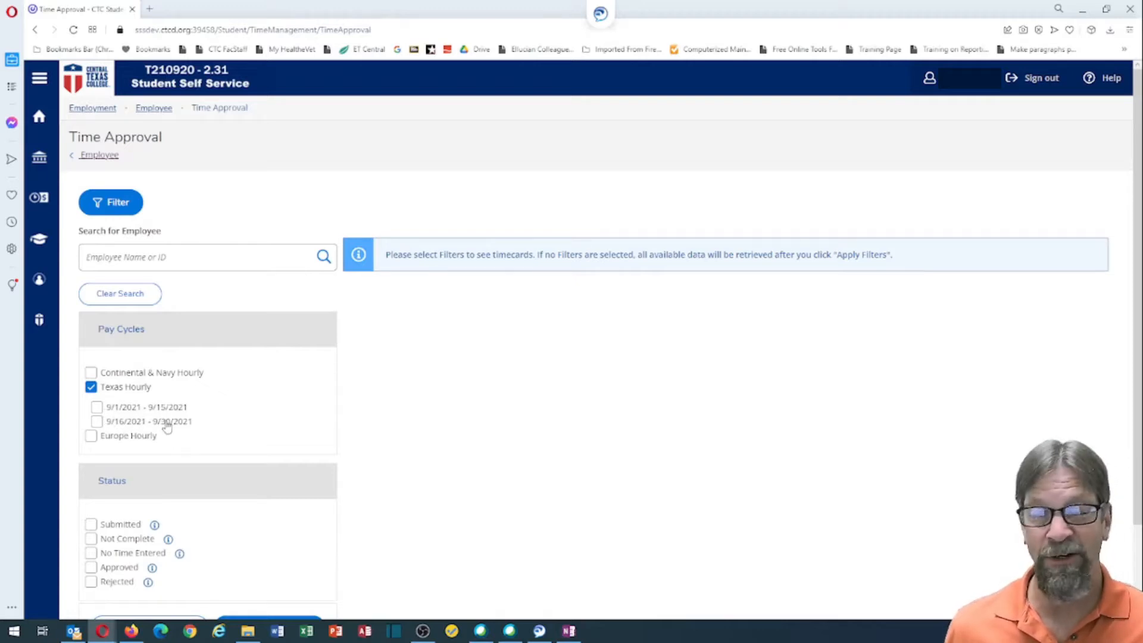
{"action": "left_click", "coordinate": [97, 422]}
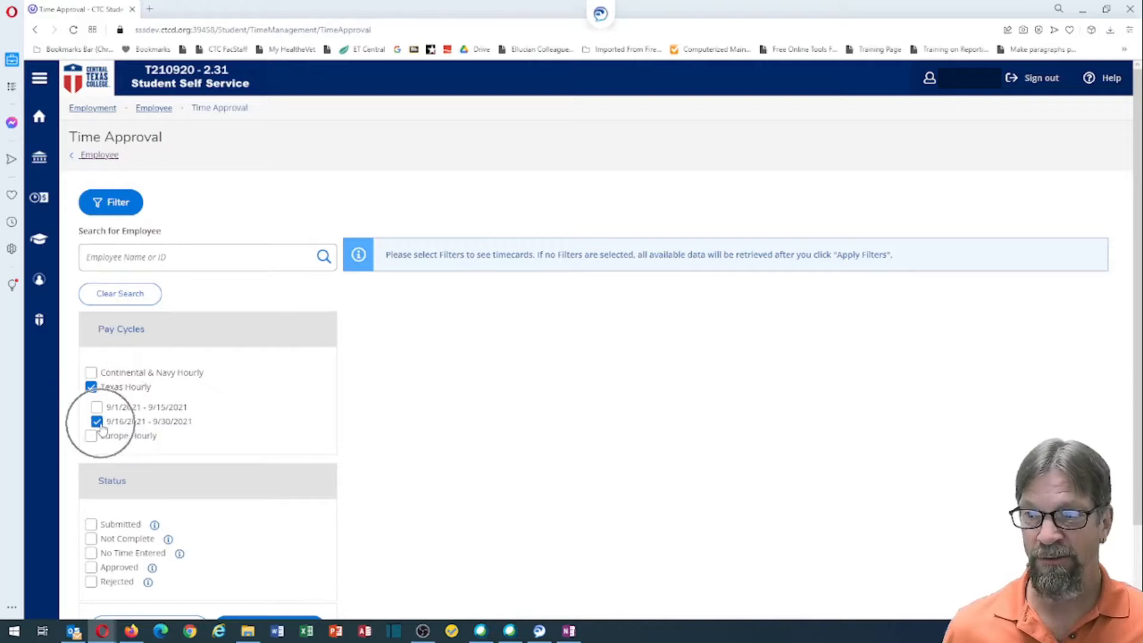
{"action": "scroll", "coordinate": [103, 429], "scroll_direction": "down", "scroll_amount": 2}
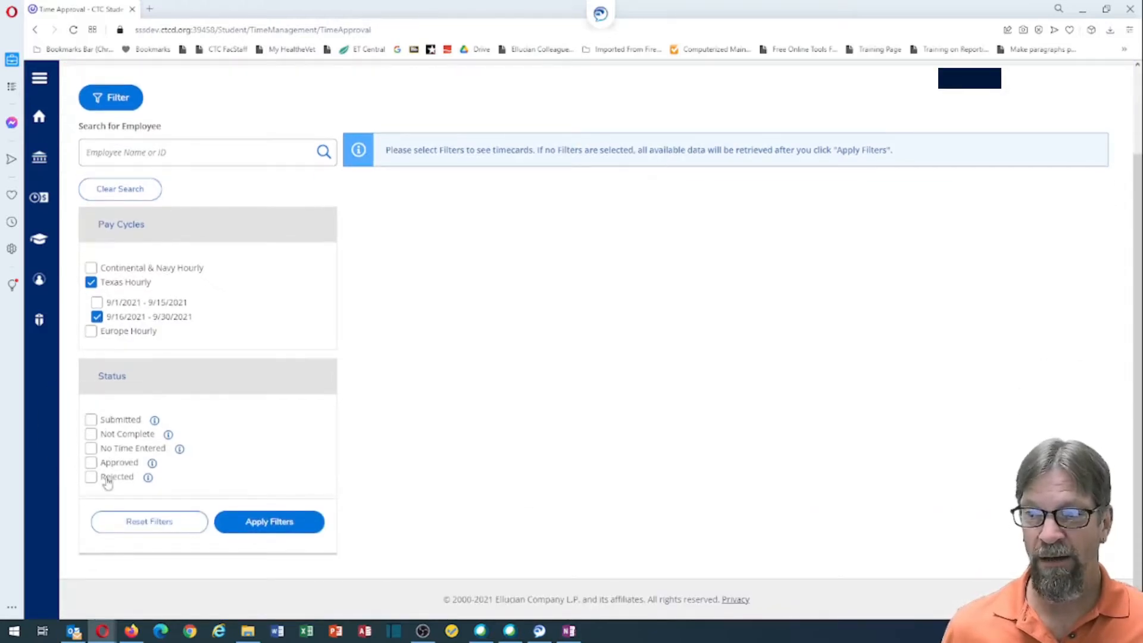
{"action": "left_click", "coordinate": [266, 527]}
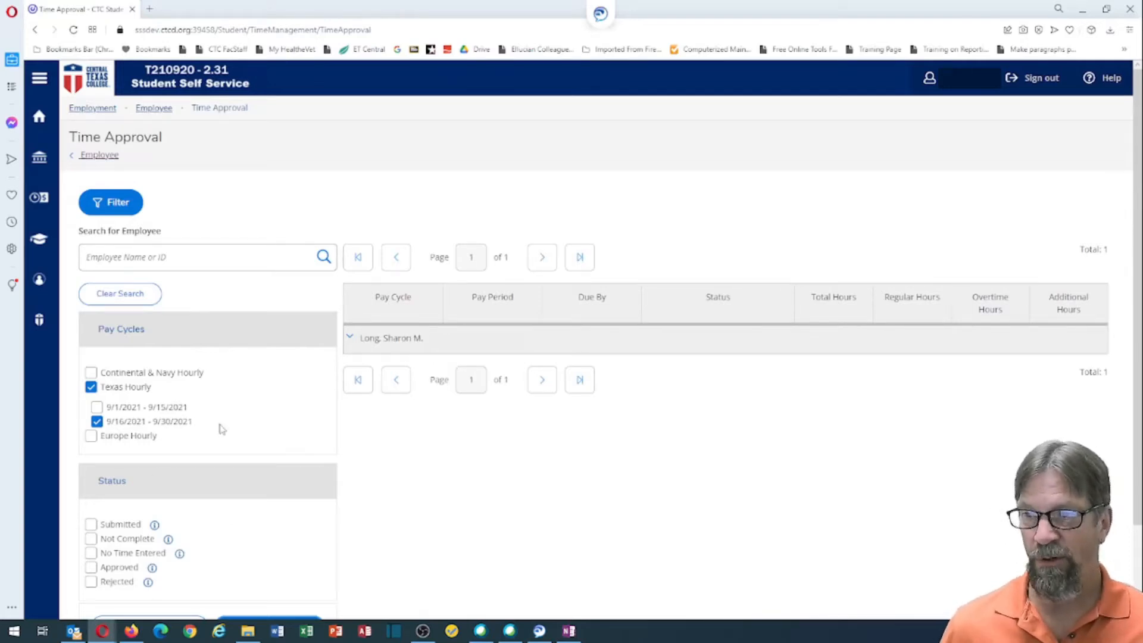
{"action": "scroll", "coordinate": [219, 426], "scroll_direction": "down", "scroll_amount": 2}
{"action": "left_click", "coordinate": [161, 522]}
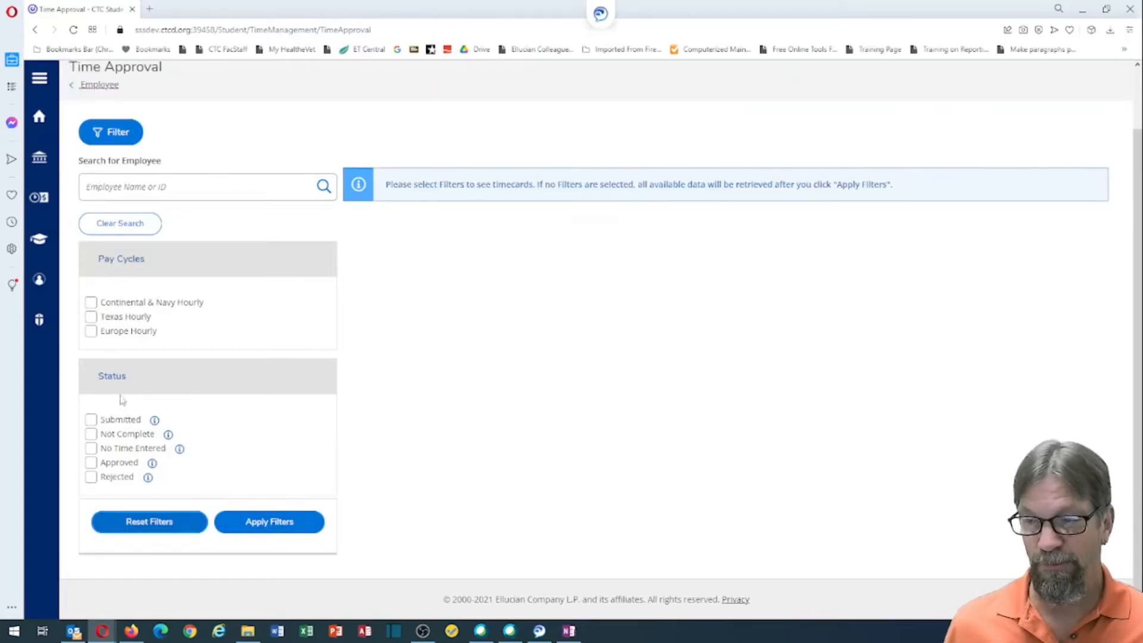
Step: Filter timecards to Submitted status, returning one employee's timecard group
{"action": "left_click", "coordinate": [91, 419]}
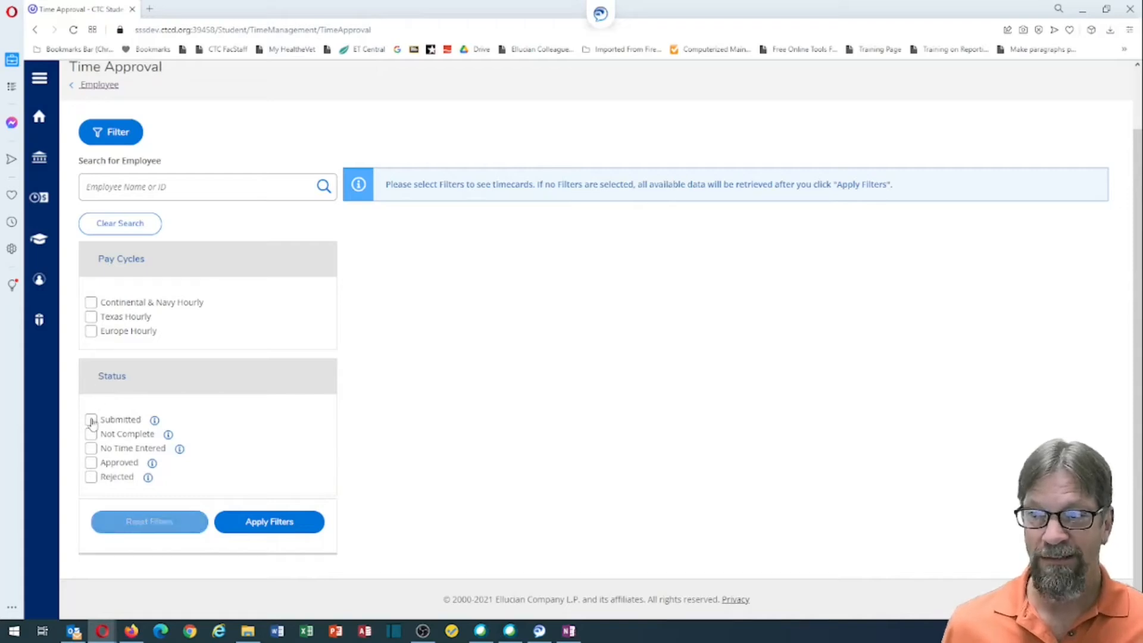
{"action": "left_click", "coordinate": [274, 522]}
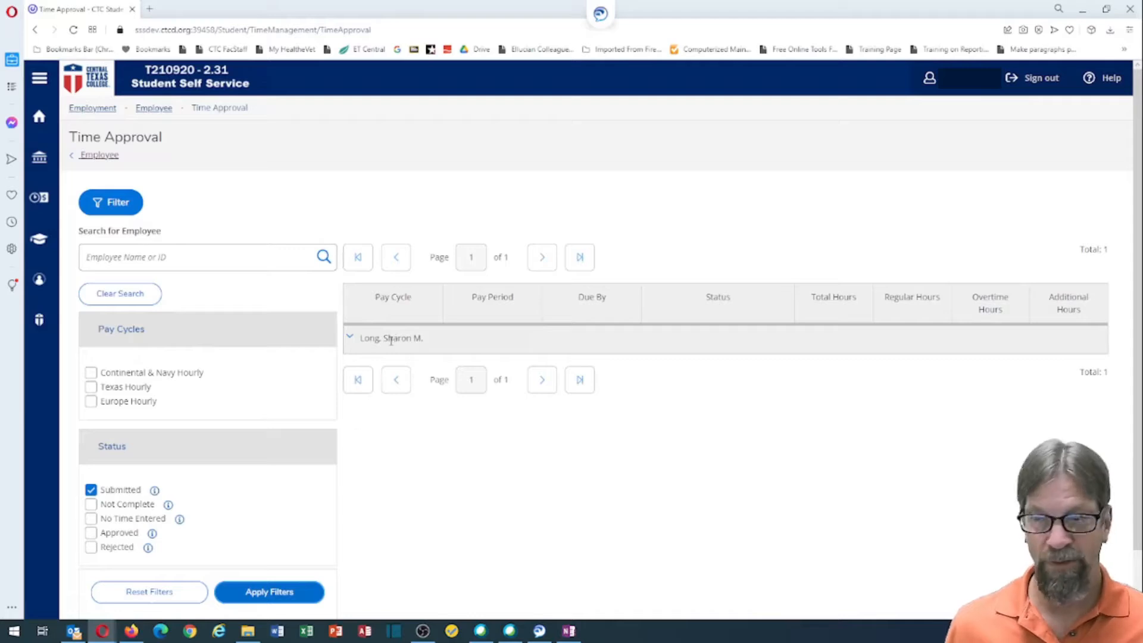
{"action": "scroll", "coordinate": [392, 351], "scroll_direction": "down", "scroll_amount": 1}
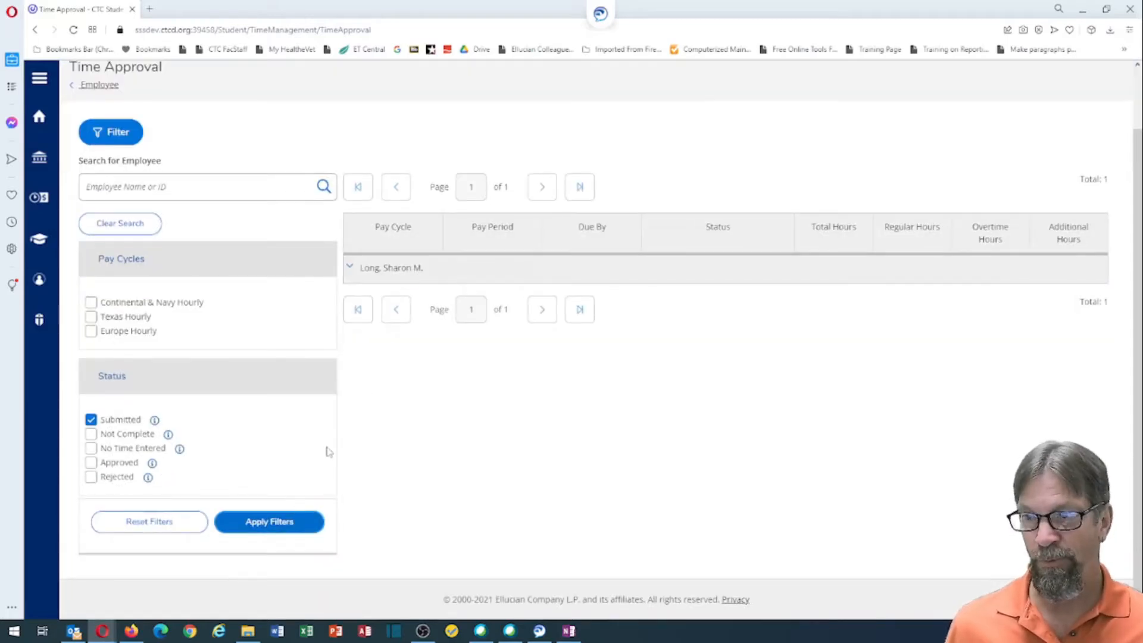
Step: Check timecards filtered by Not Complete status, then by No Time Entered
{"action": "left_click", "coordinate": [173, 524]}
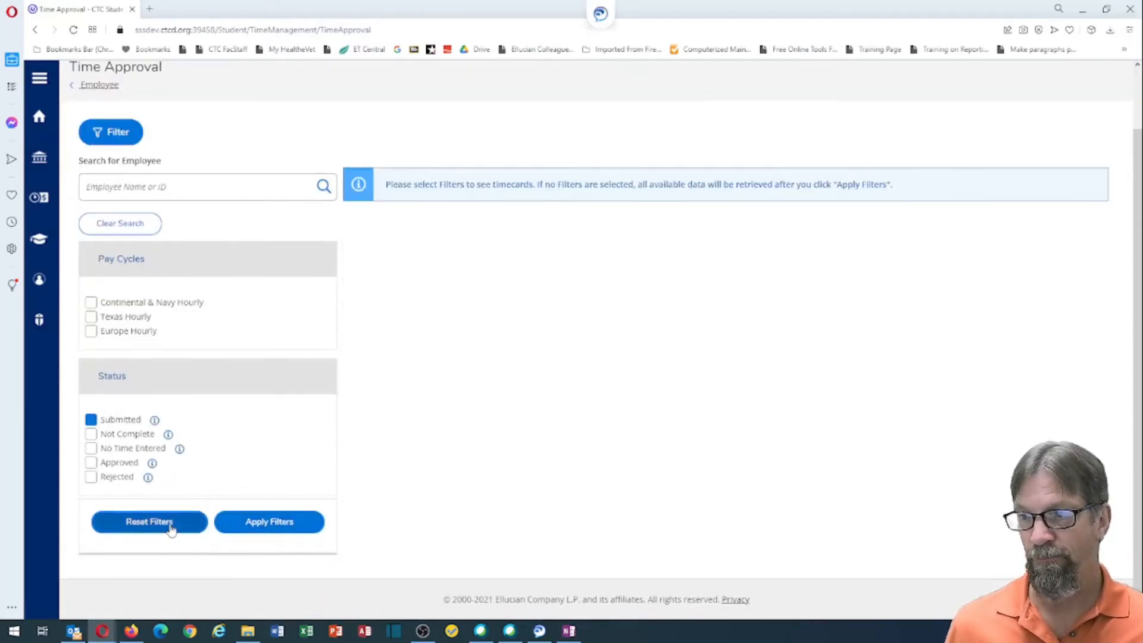
{"action": "left_click", "coordinate": [91, 434]}
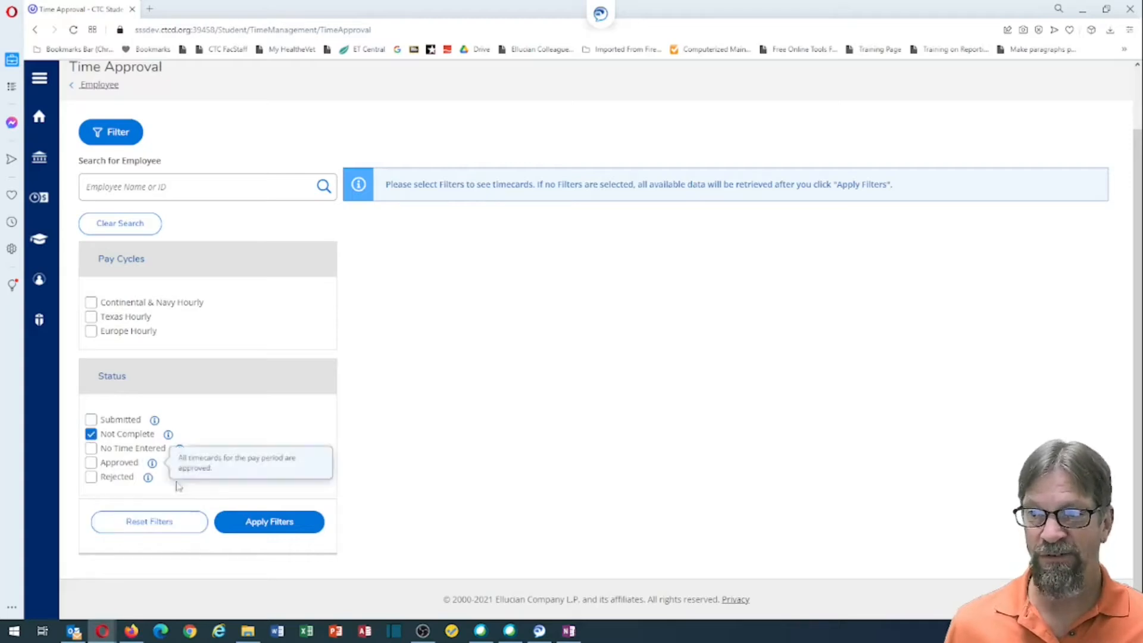
{"action": "left_click", "coordinate": [257, 523]}
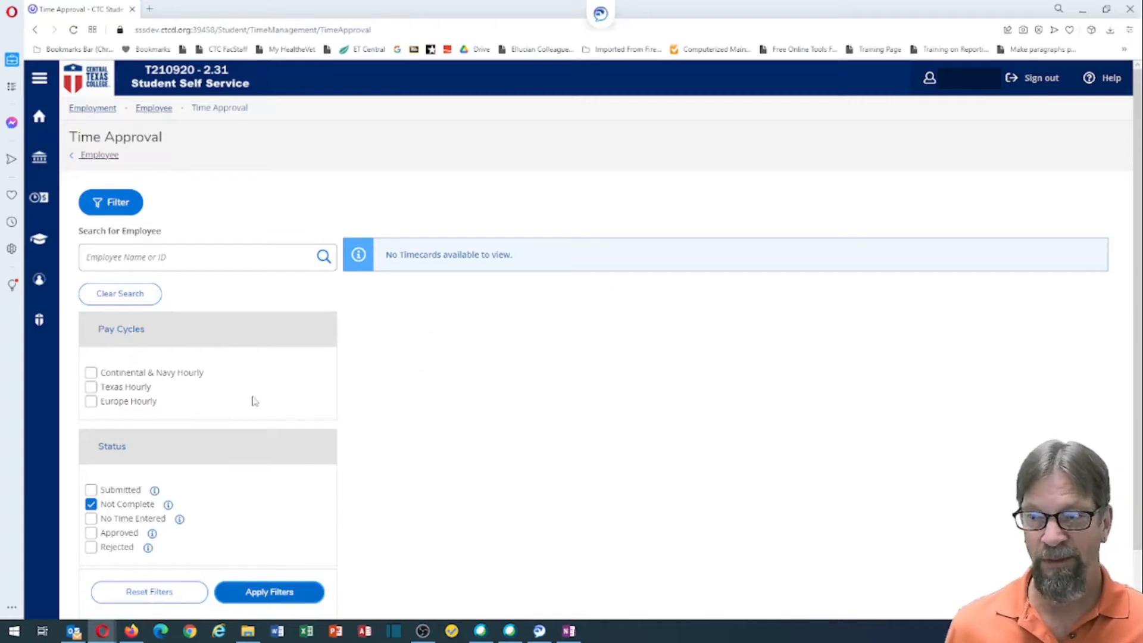
{"action": "left_click", "coordinate": [133, 592]}
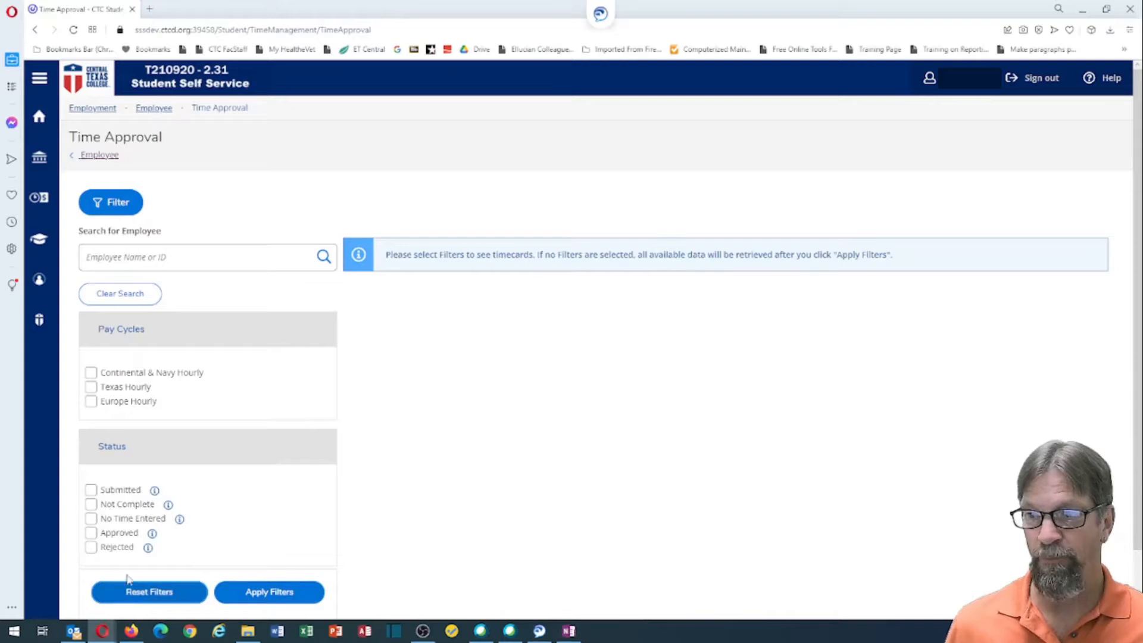
{"action": "left_click", "coordinate": [92, 519]}
{"action": "left_click", "coordinate": [265, 592]}
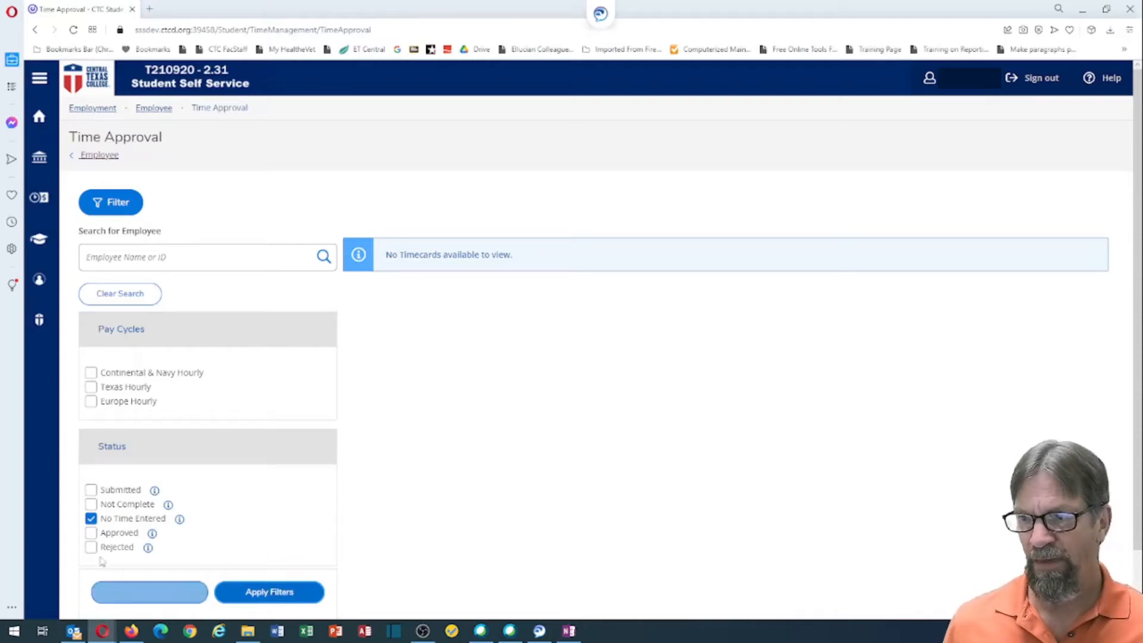
Step: Filter to Approved status and expand the employee's 09/01–09/15/2021 Texas Hourly timecard
{"action": "left_click", "coordinate": [91, 518]}
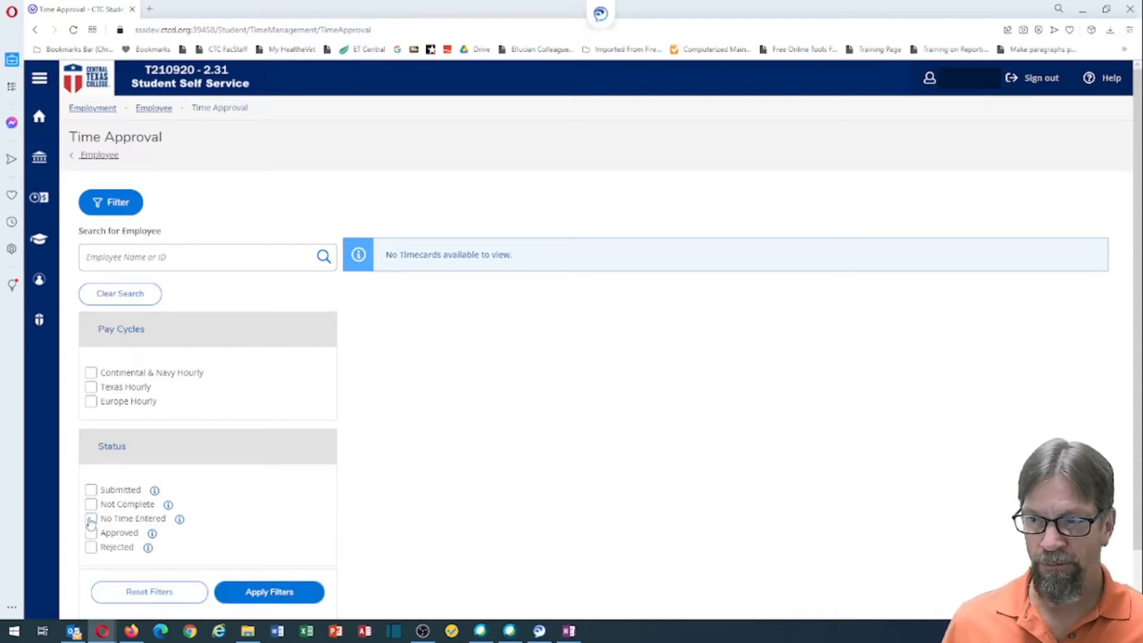
{"action": "left_click", "coordinate": [91, 534]}
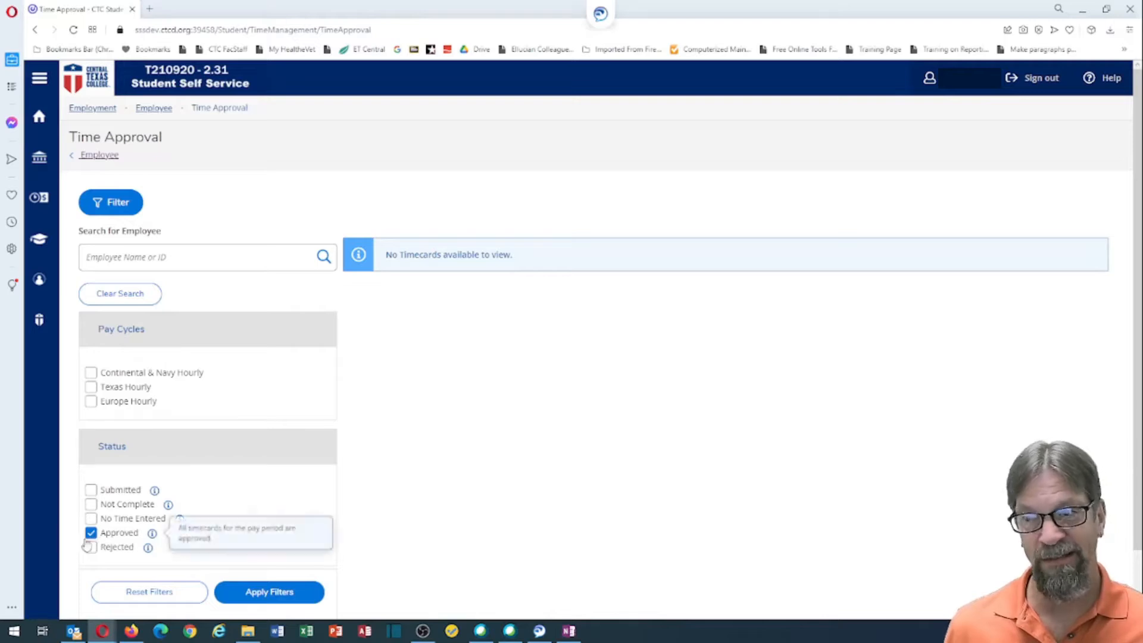
{"action": "left_click", "coordinate": [258, 592]}
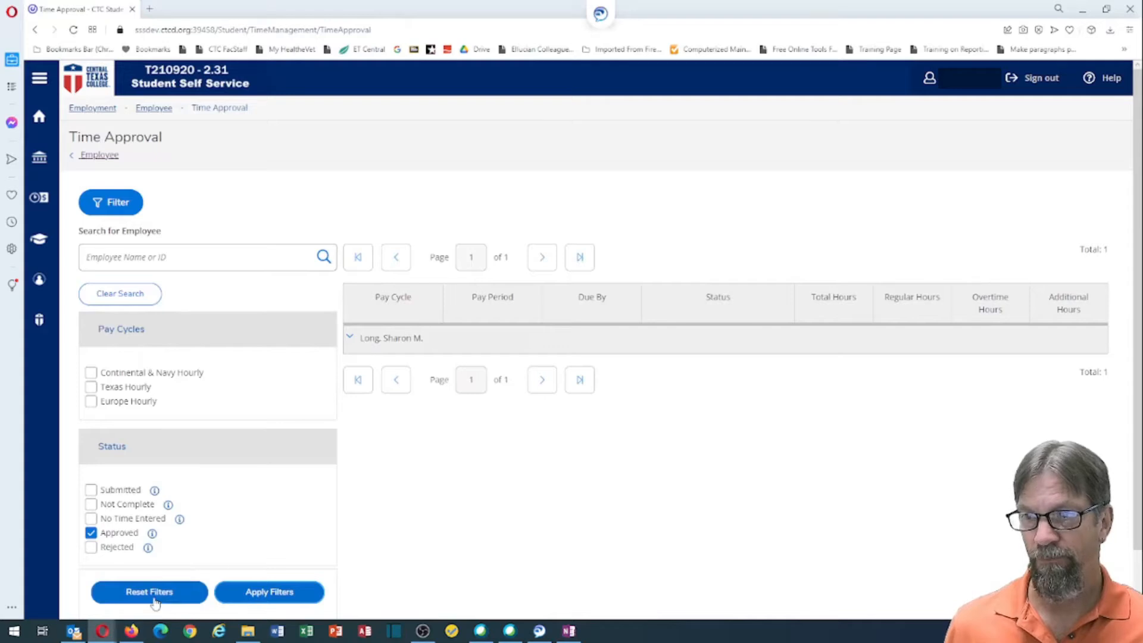
{"action": "left_click", "coordinate": [349, 338]}
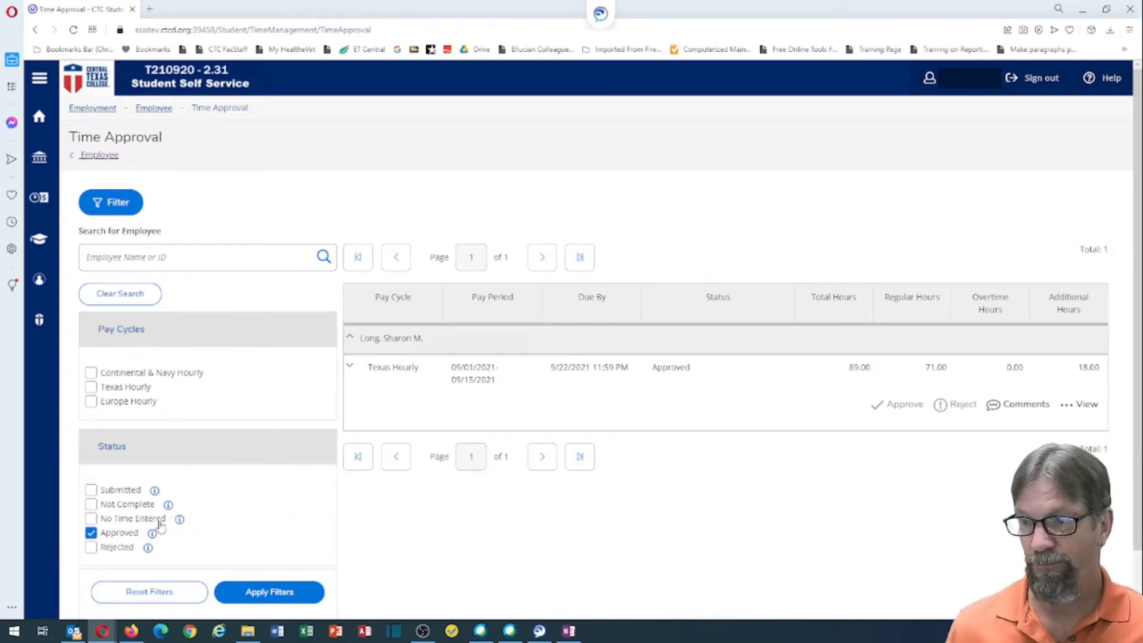
{"action": "left_click", "coordinate": [90, 533]}
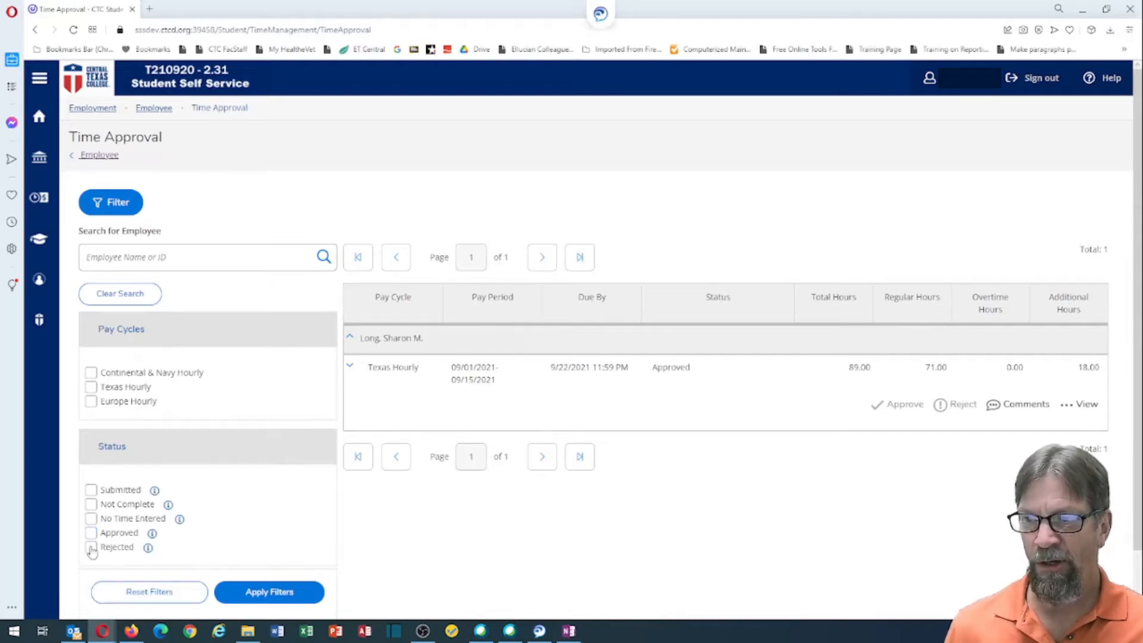
Step: Confirm no timecards have Rejected status, then reset the filters
{"action": "left_click", "coordinate": [90, 548]}
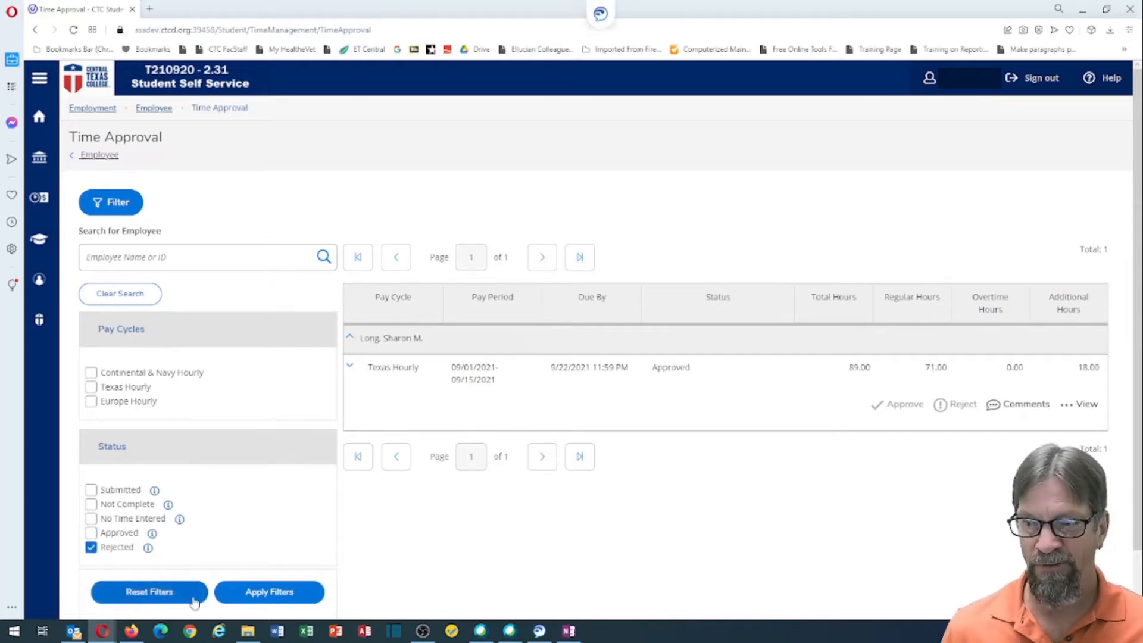
{"action": "left_click", "coordinate": [258, 592]}
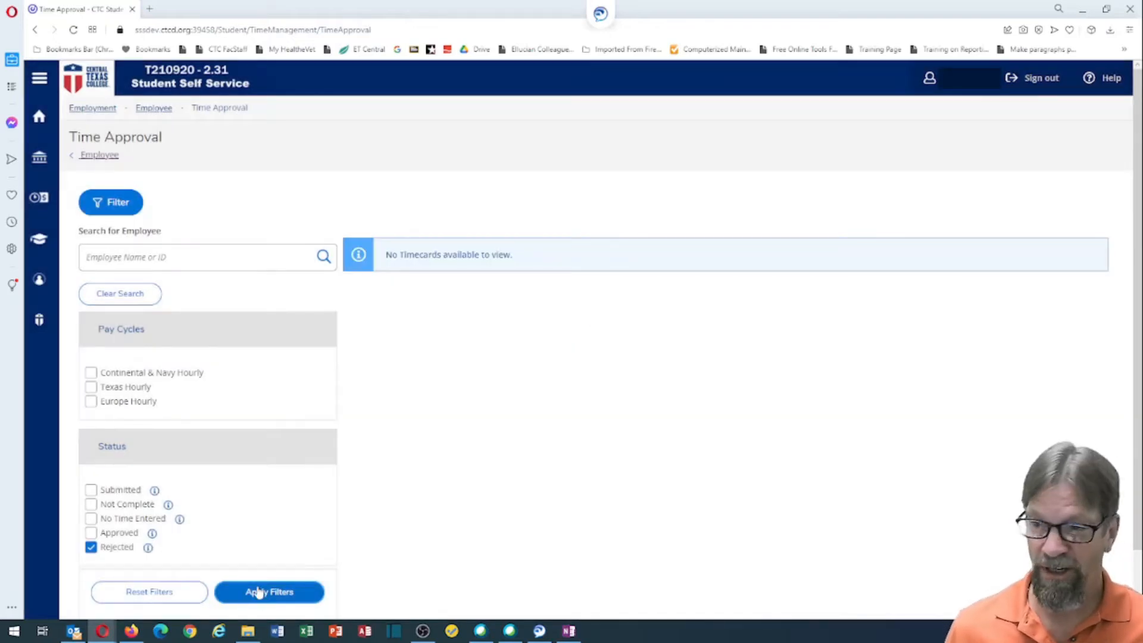
{"action": "left_click", "coordinate": [151, 594]}
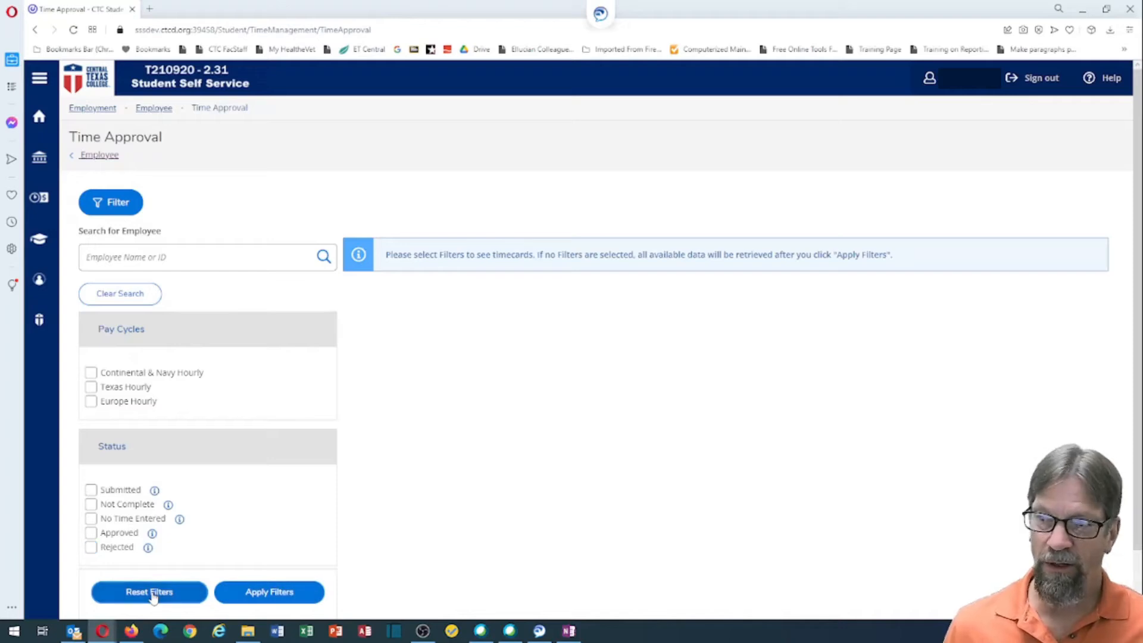
Step: Filter to Texas Hourly 9/16/2021 - 9/30/2021 and expand the employee's timecards
{"action": "left_click", "coordinate": [90, 387]}
{"action": "left_click", "coordinate": [96, 421]}
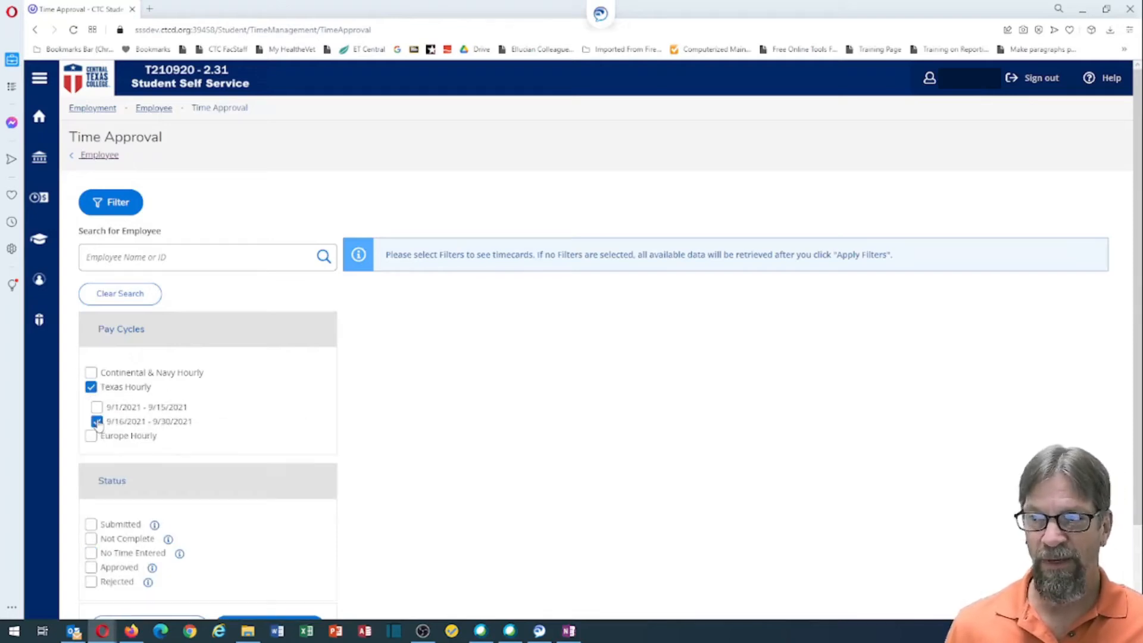
{"action": "scroll", "coordinate": [97, 423], "scroll_direction": "down", "scroll_amount": 2}
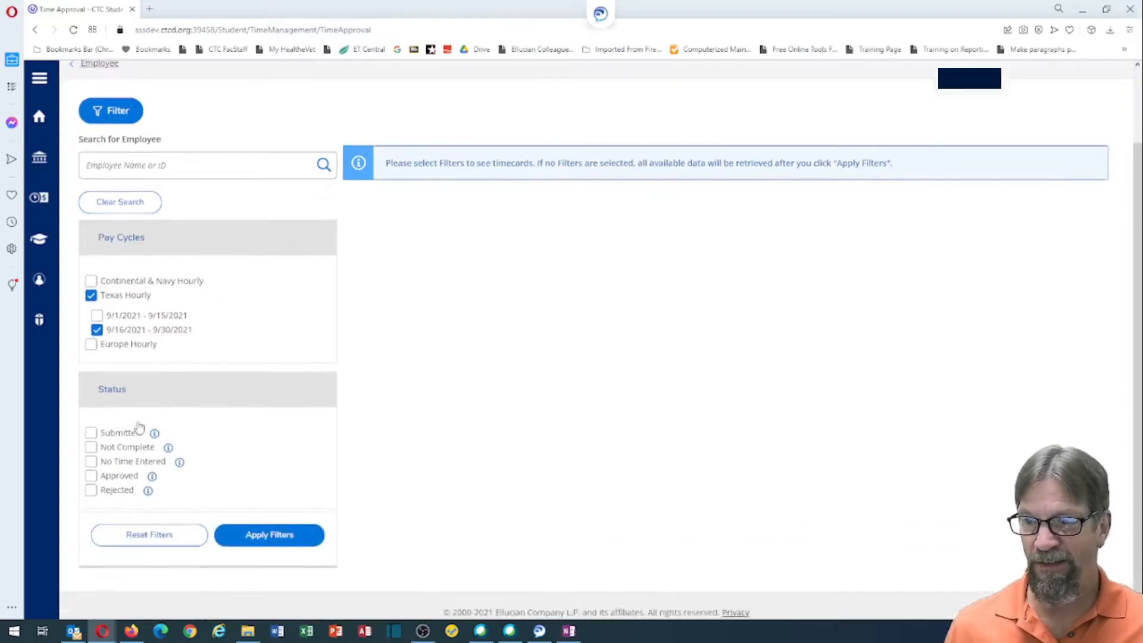
{"action": "left_click", "coordinate": [265, 524]}
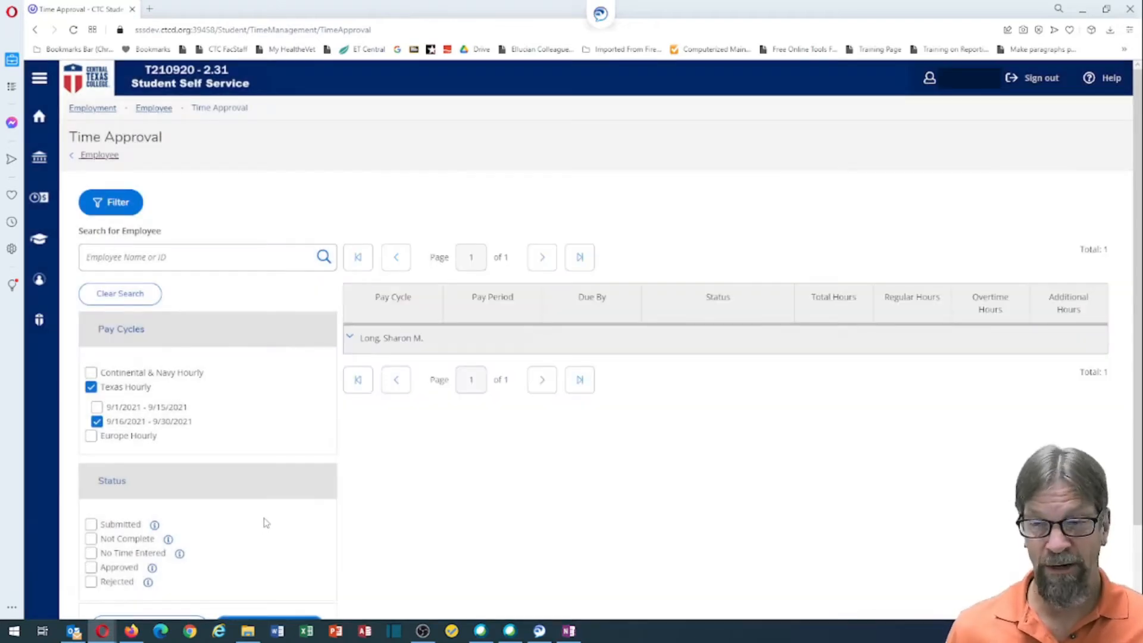
{"action": "left_click", "coordinate": [352, 339]}
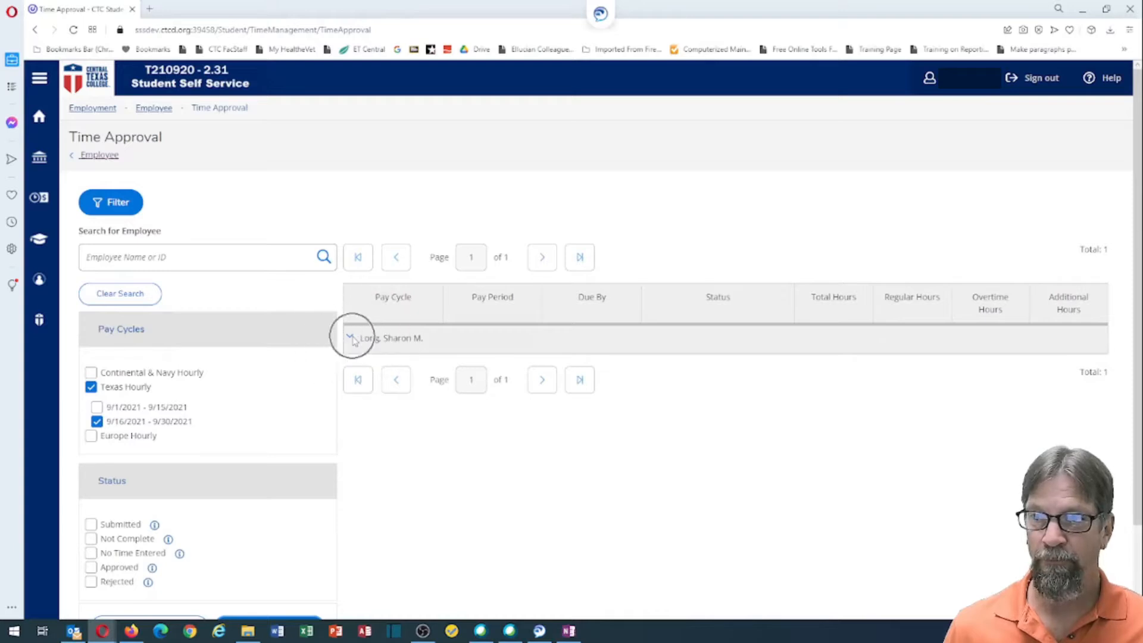
Step: Expand the employee's rows to review the three weekly timecards, then open the 09/16–09/30/2021 Texas Hourly timecard
{"action": "left_click", "coordinate": [352, 337]}
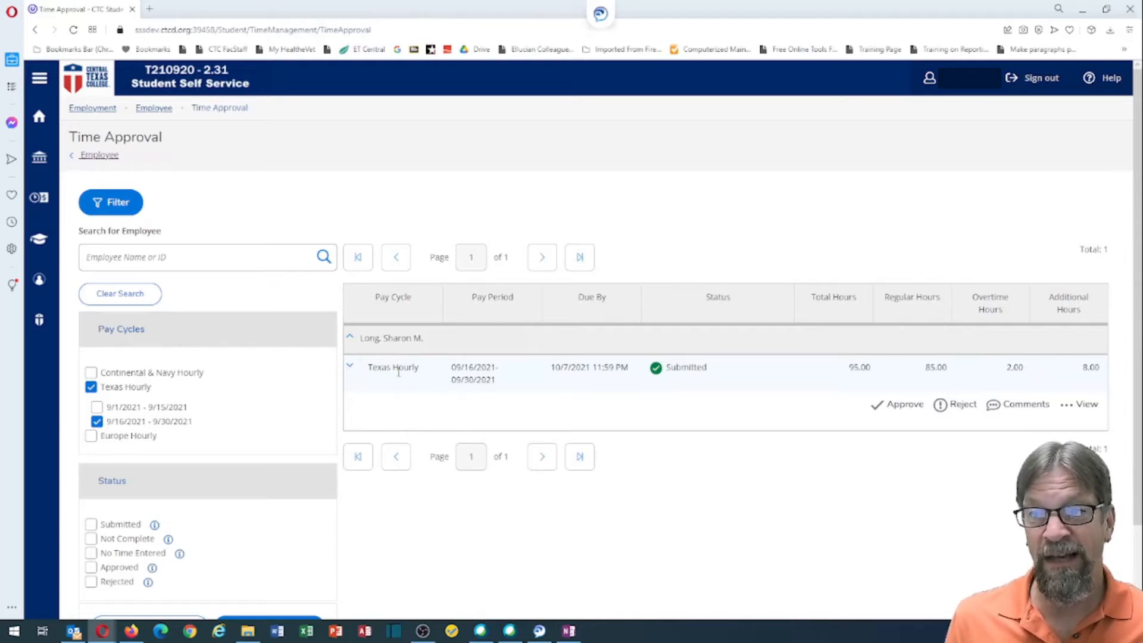
{"action": "left_click", "coordinate": [351, 367]}
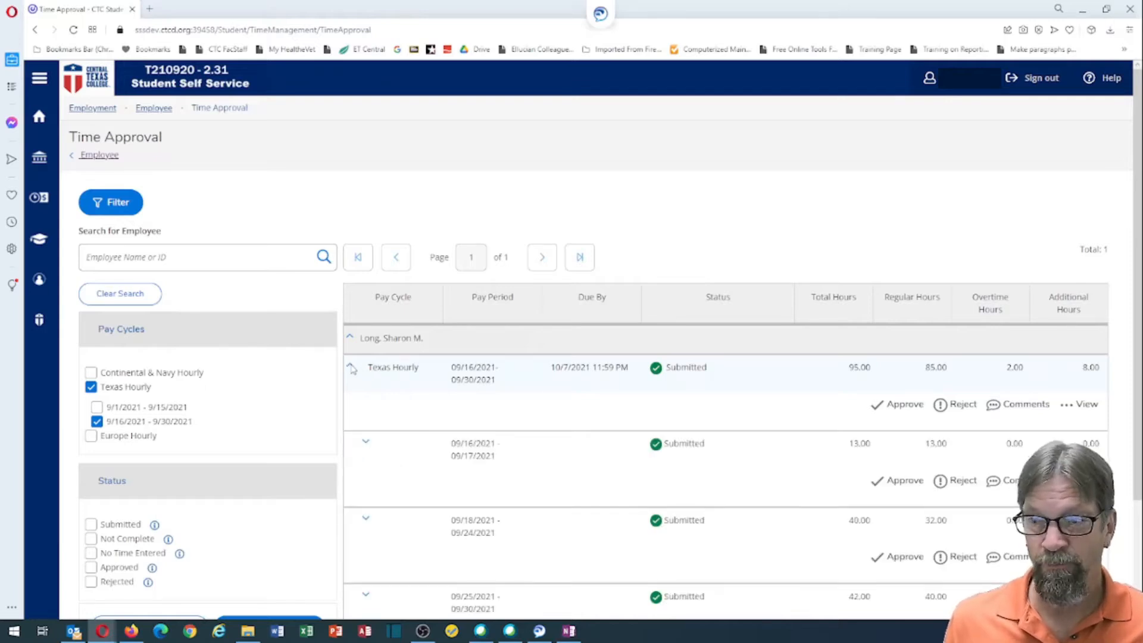
{"action": "scroll", "coordinate": [357, 381], "scroll_direction": "down", "scroll_amount": 2}
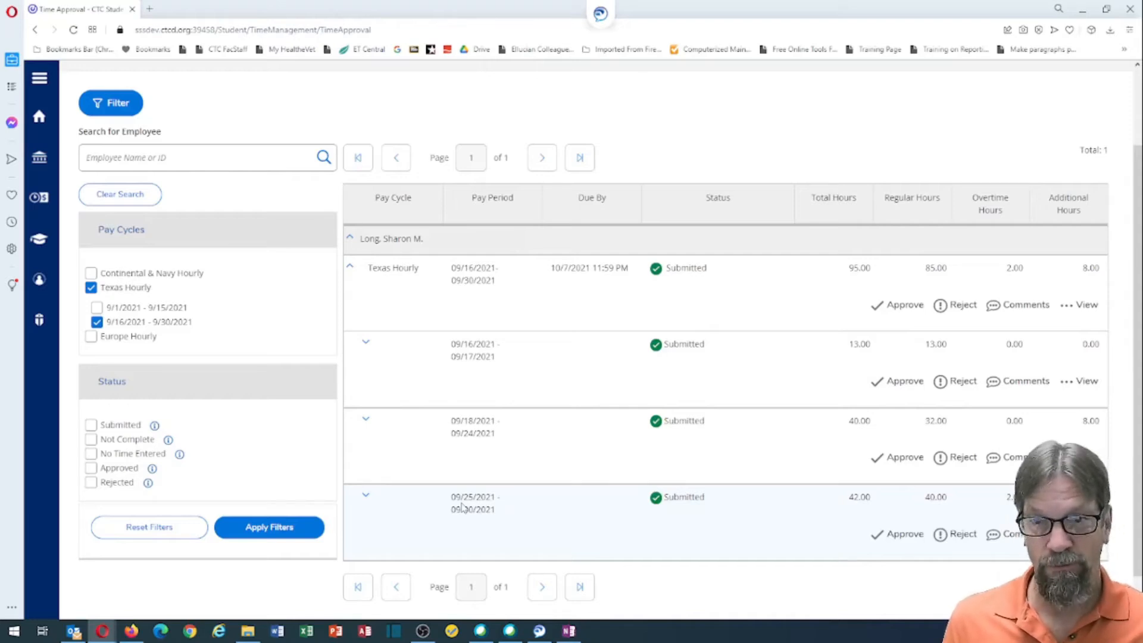
{"action": "left_click", "coordinate": [351, 268]}
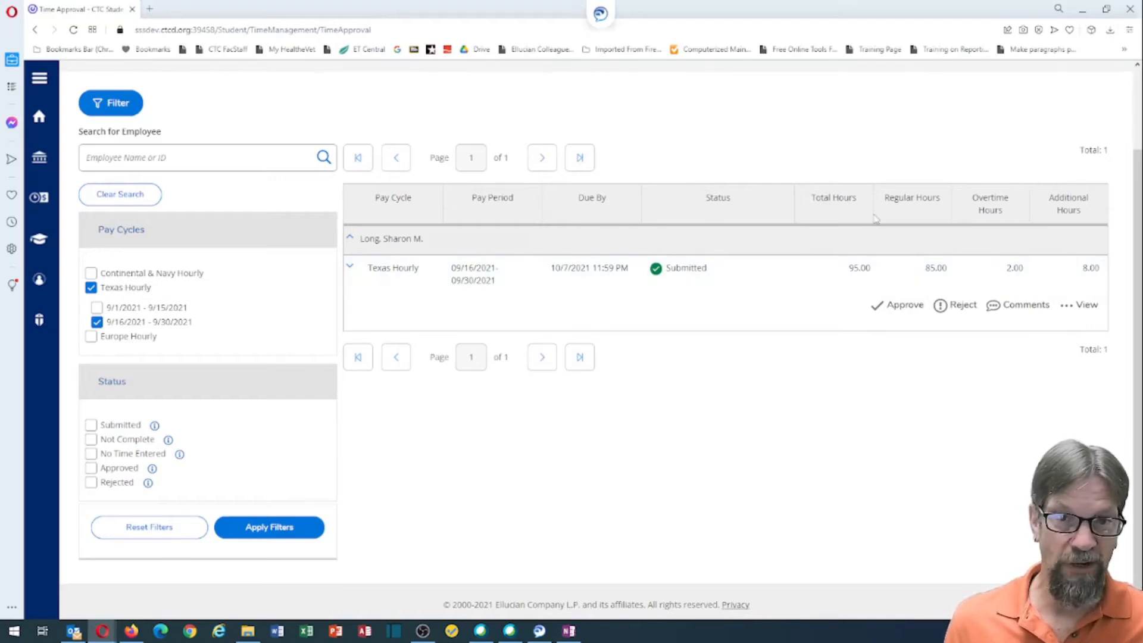
{"action": "left_click", "coordinate": [1084, 311]}
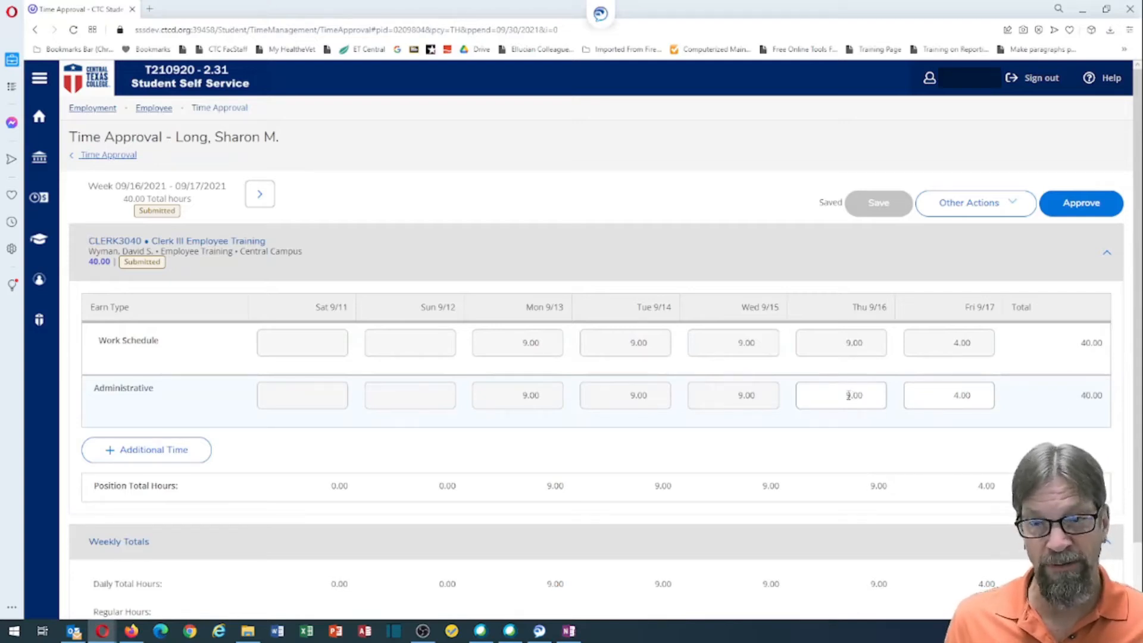
Step: Change the Friday 9/17 Administrative hours to 0 on the 09/16–09/17 timecard
{"action": "left_click_drag", "start_coordinate": [835, 394], "coordinate": [868, 397]}
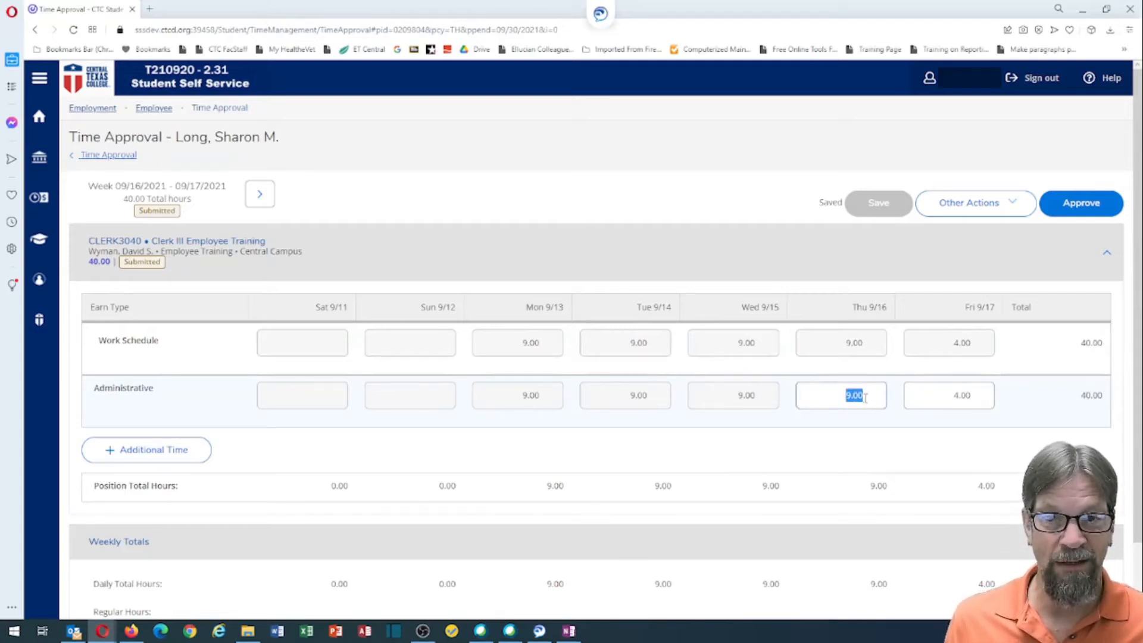
{"action": "left_click_drag", "start_coordinate": [950, 395], "coordinate": [982, 398]}
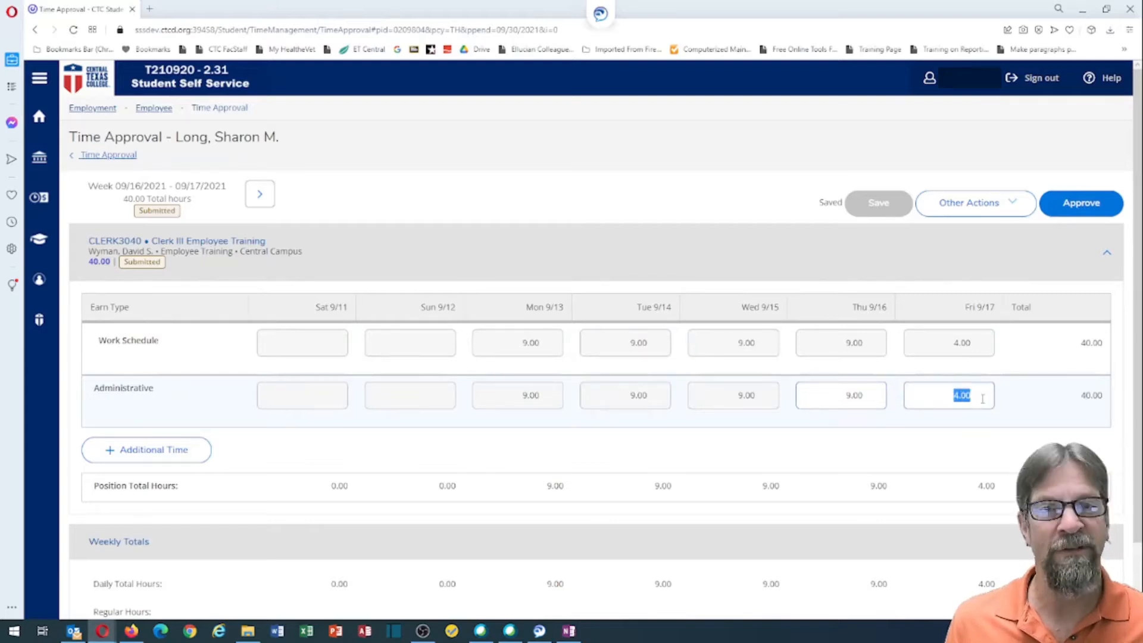
{"action": "left_click", "coordinate": [739, 396]}
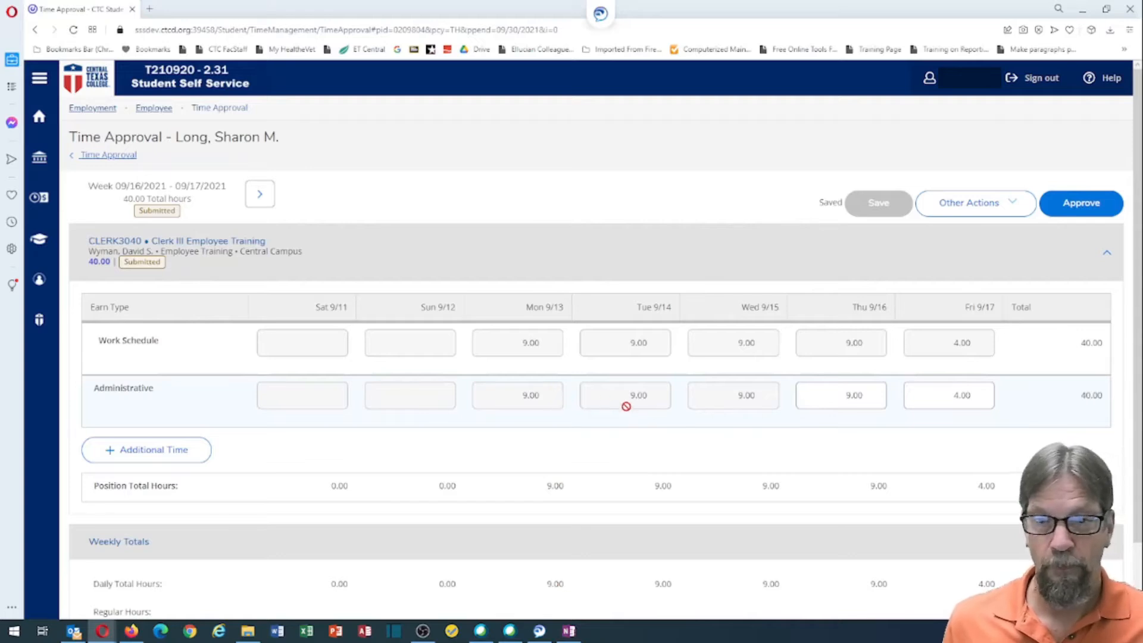
{"action": "left_click_drag", "start_coordinate": [844, 395], "coordinate": [864, 396]}
{"action": "left_click_drag", "start_coordinate": [948, 395], "coordinate": [981, 398]}
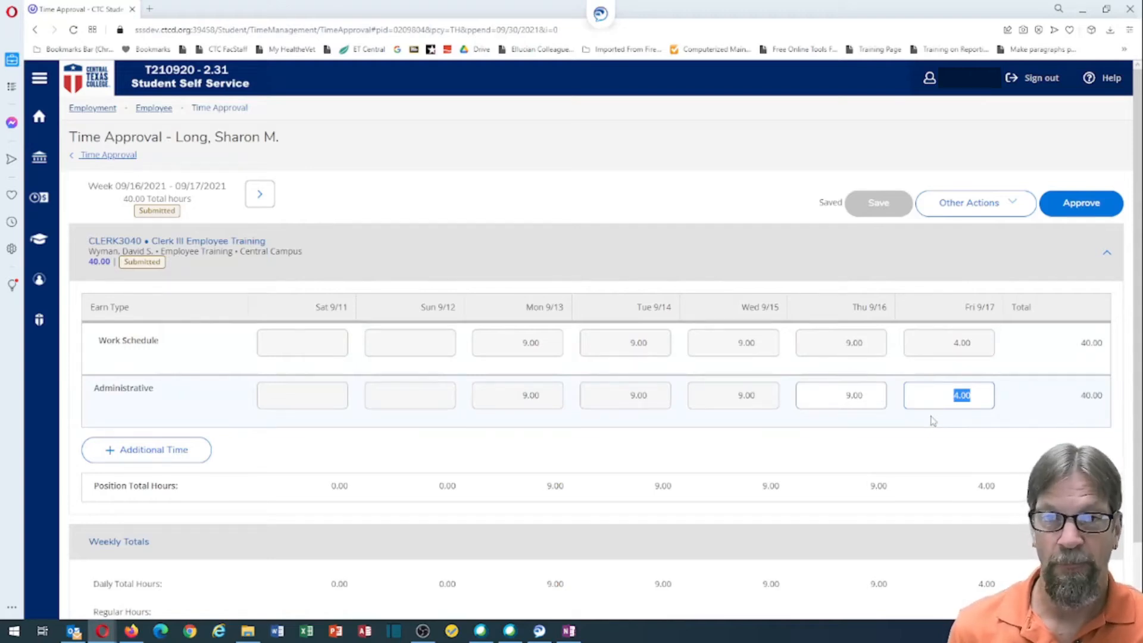
{"action": "left_click", "coordinate": [1006, 202]}
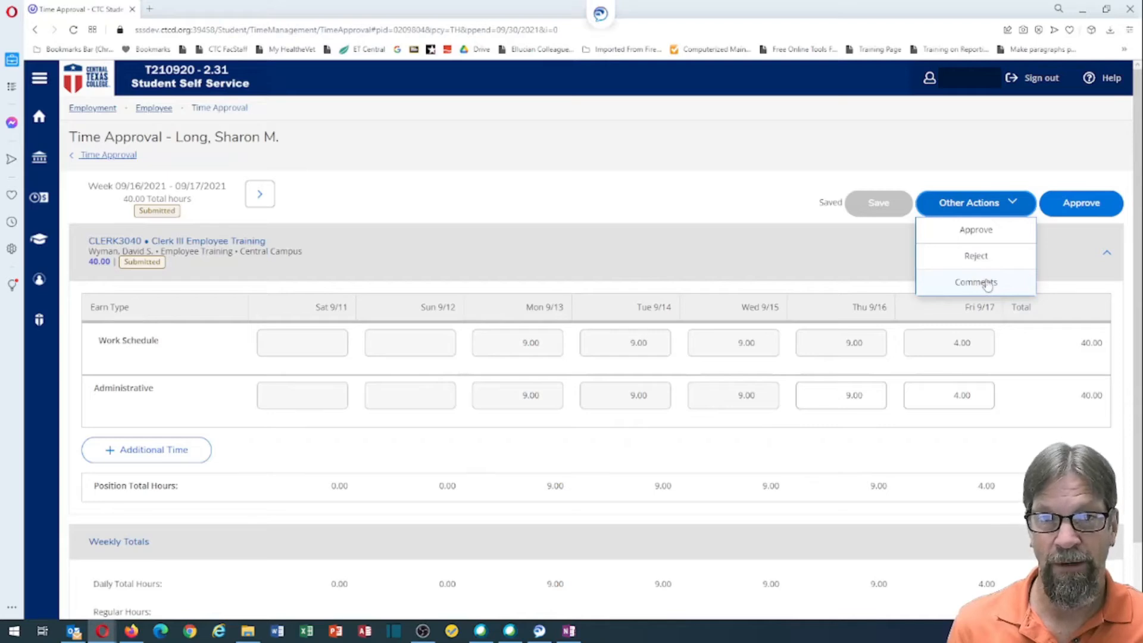
{"action": "left_click", "coordinate": [849, 154]}
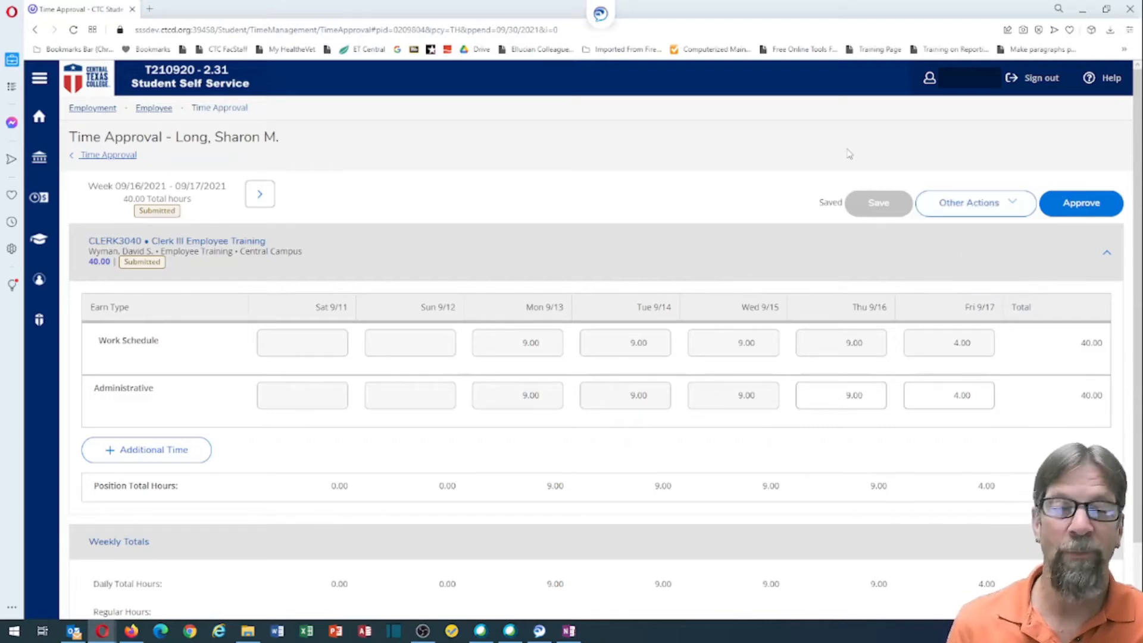
{"action": "left_click_drag", "start_coordinate": [937, 398], "coordinate": [984, 400]}
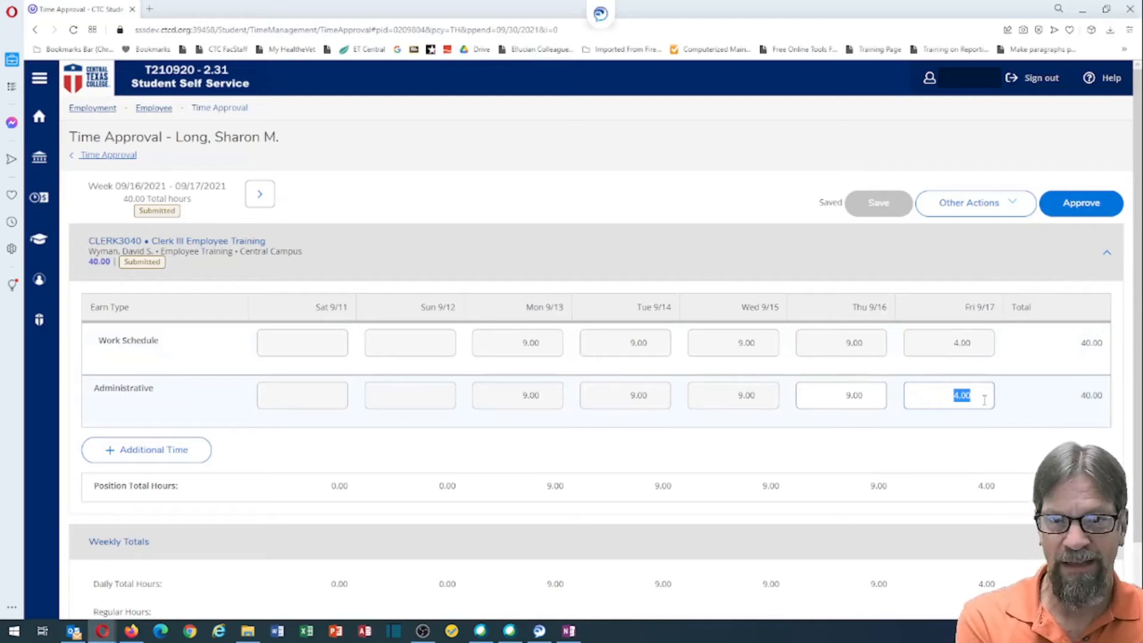
{"action": "type", "text": "0"}
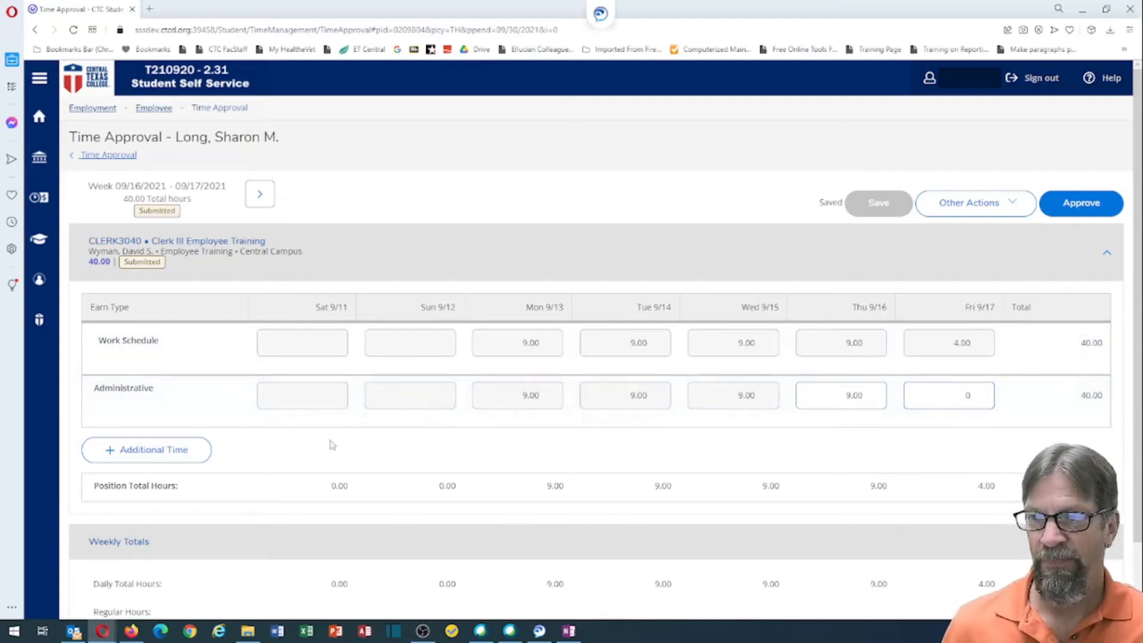
Step: Add a Vacation earn type row with 4 hours on Friday 9/17
{"action": "left_click", "coordinate": [148, 451]}
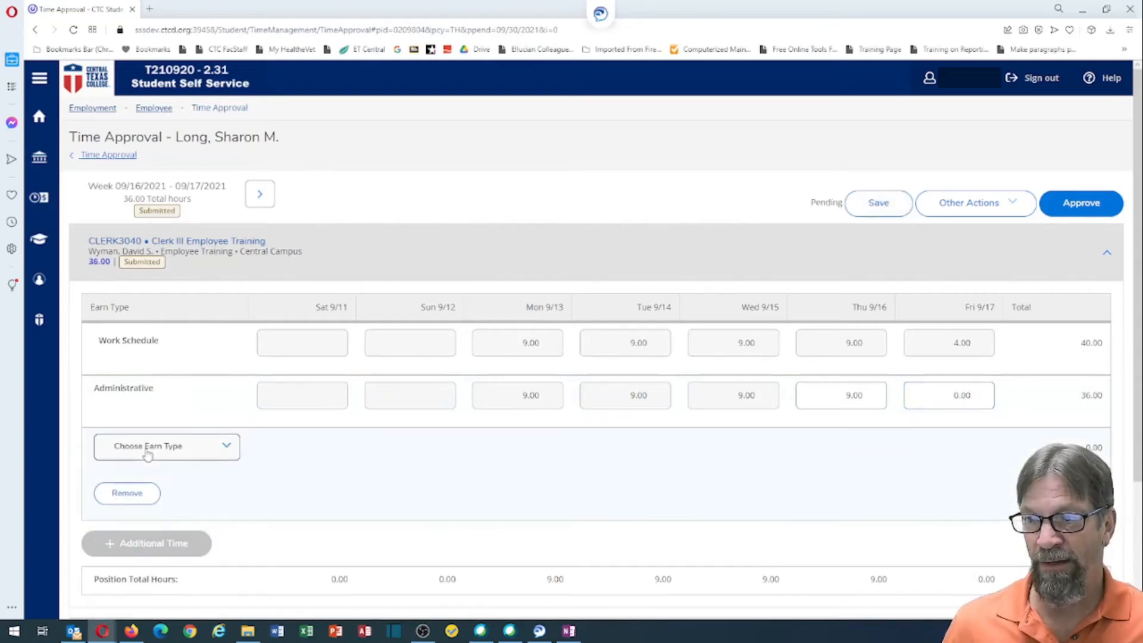
{"action": "left_click", "coordinate": [148, 454]}
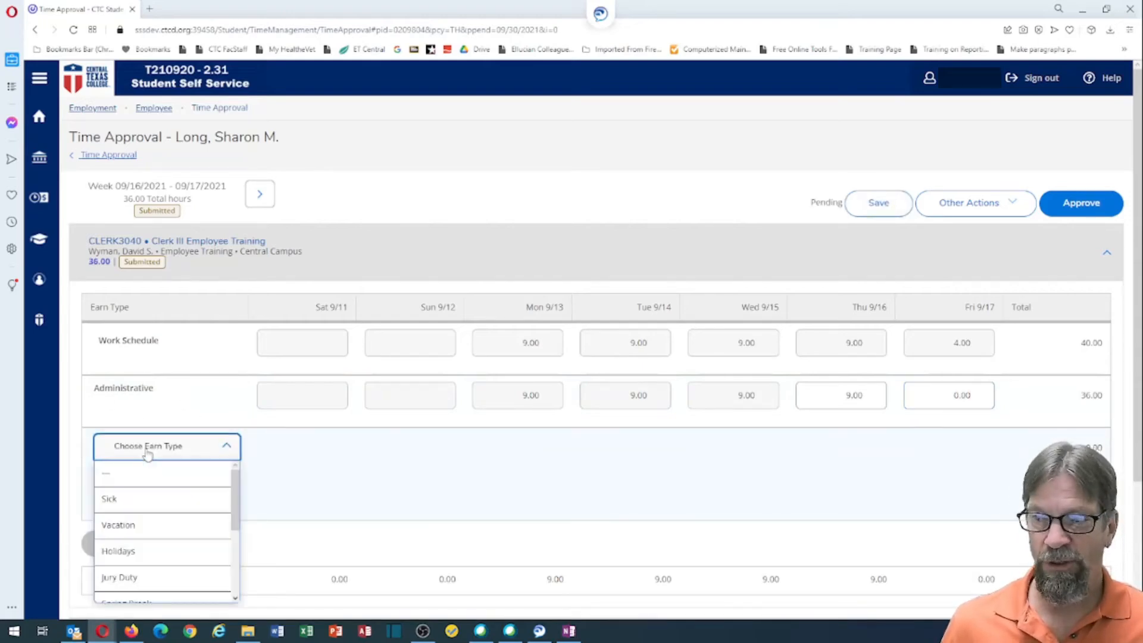
{"action": "left_click", "coordinate": [142, 531]}
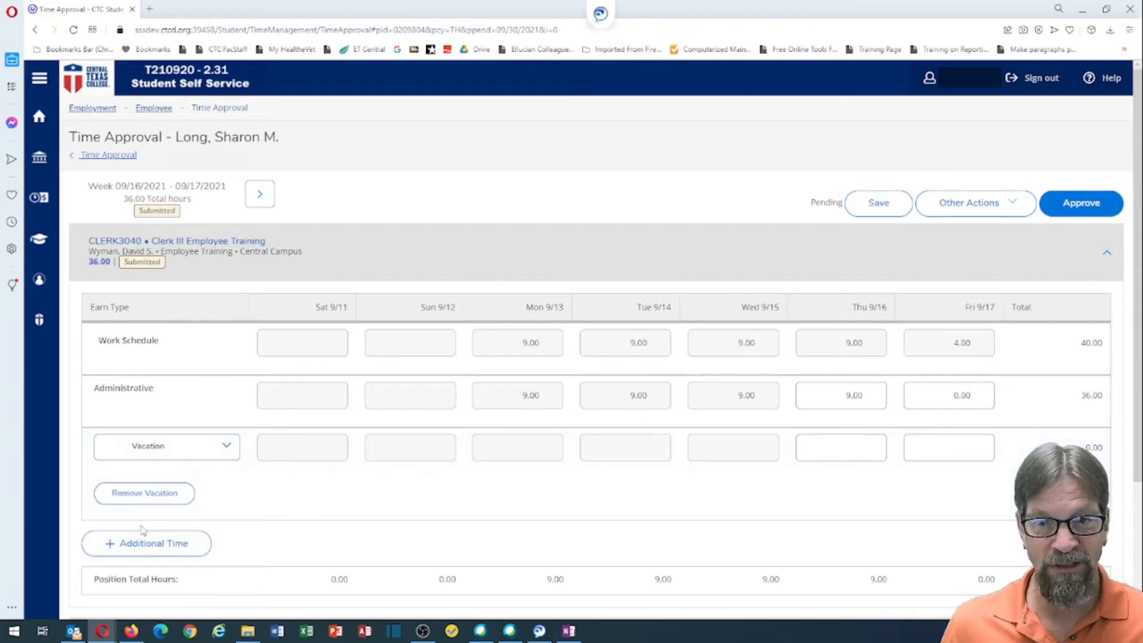
{"action": "left_click", "coordinate": [951, 443]}
{"action": "type", "text": "4"}
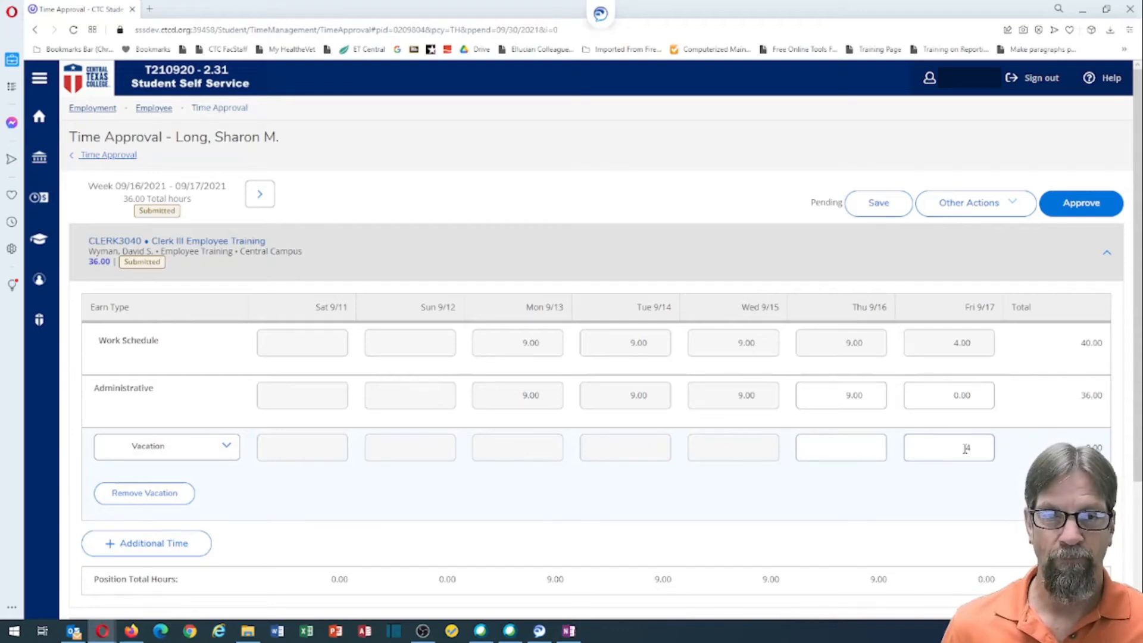
{"action": "scroll", "coordinate": [966, 449], "scroll_direction": "down", "scroll_amount": 3}
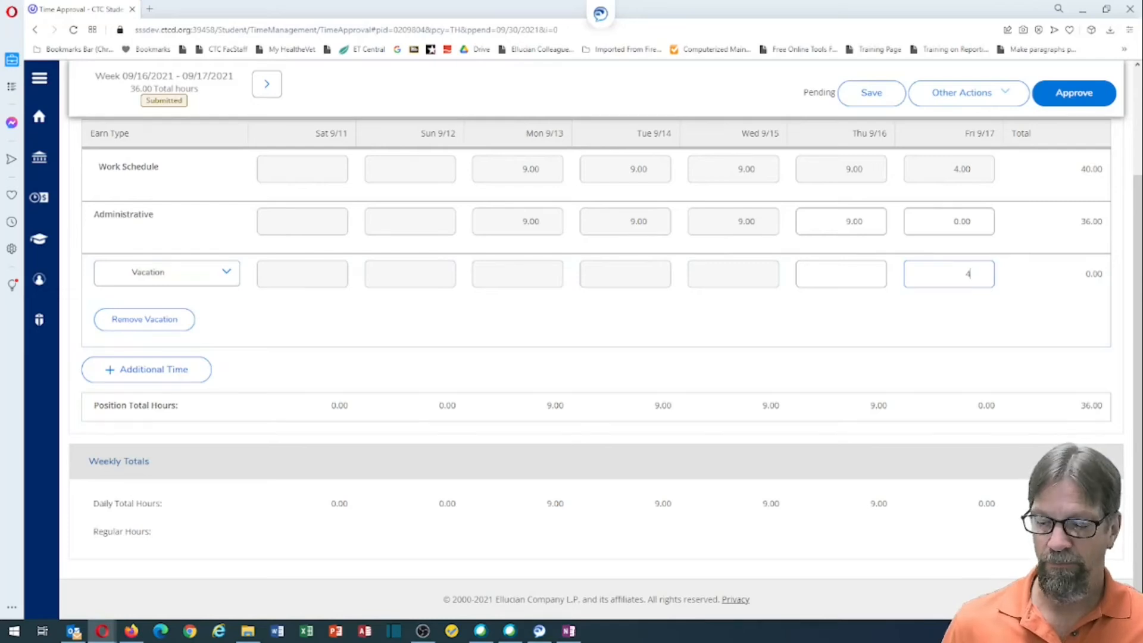
{"action": "key", "text": "Tab"}
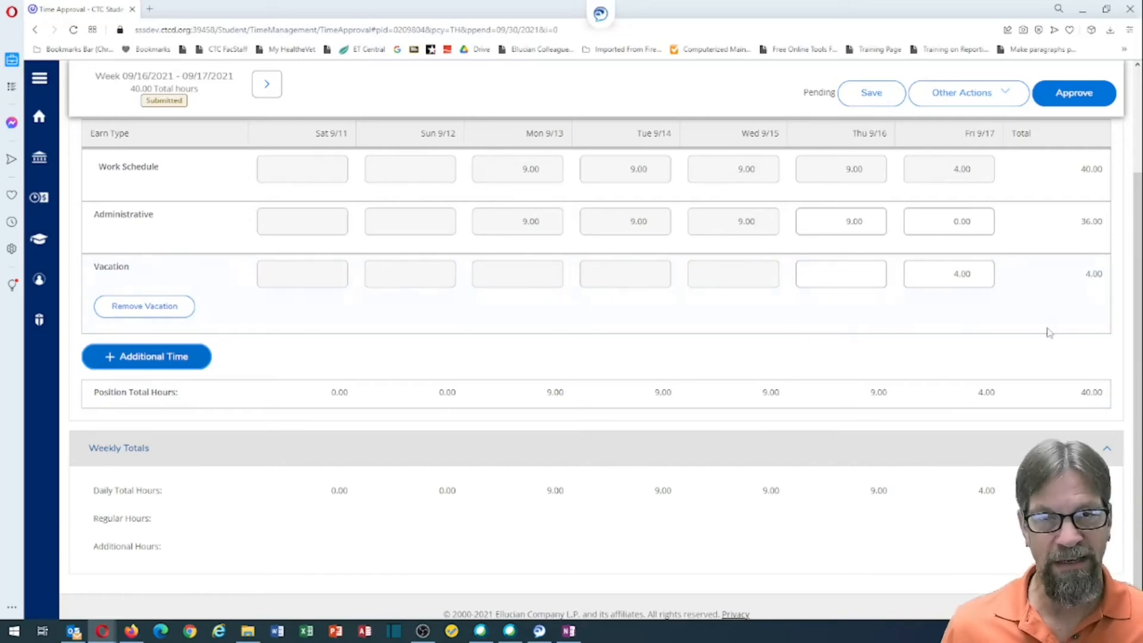
Step: Approve the corrected 09/16–09/17 timecard at 40.00 hours
{"action": "left_click", "coordinate": [1075, 93]}
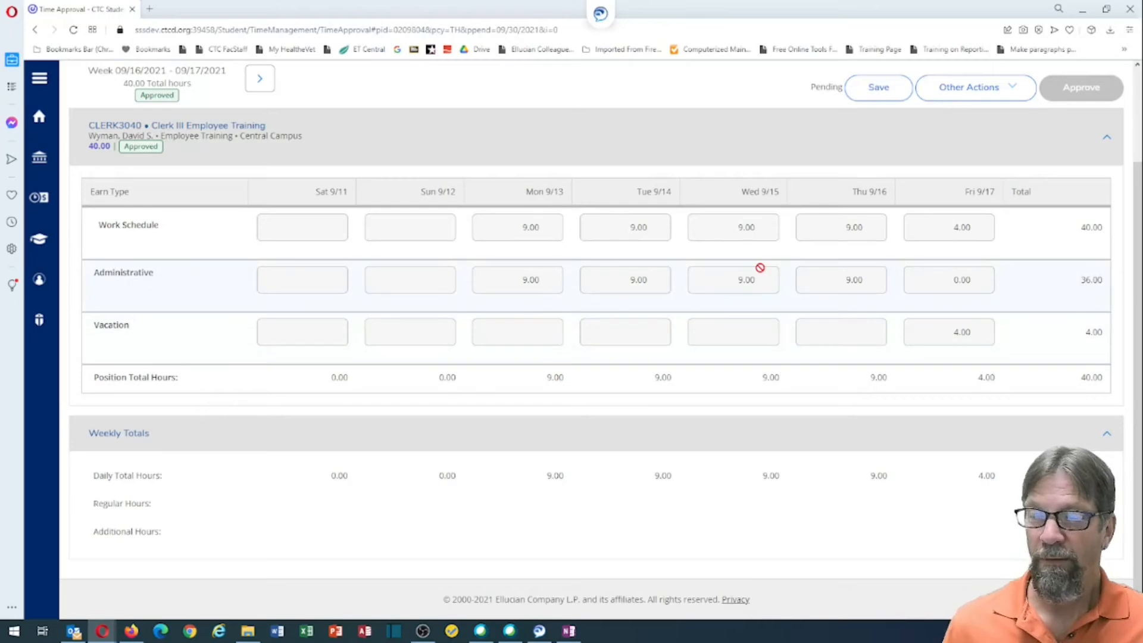
{"action": "scroll", "coordinate": [757, 265], "scroll_direction": "up", "scroll_amount": 2}
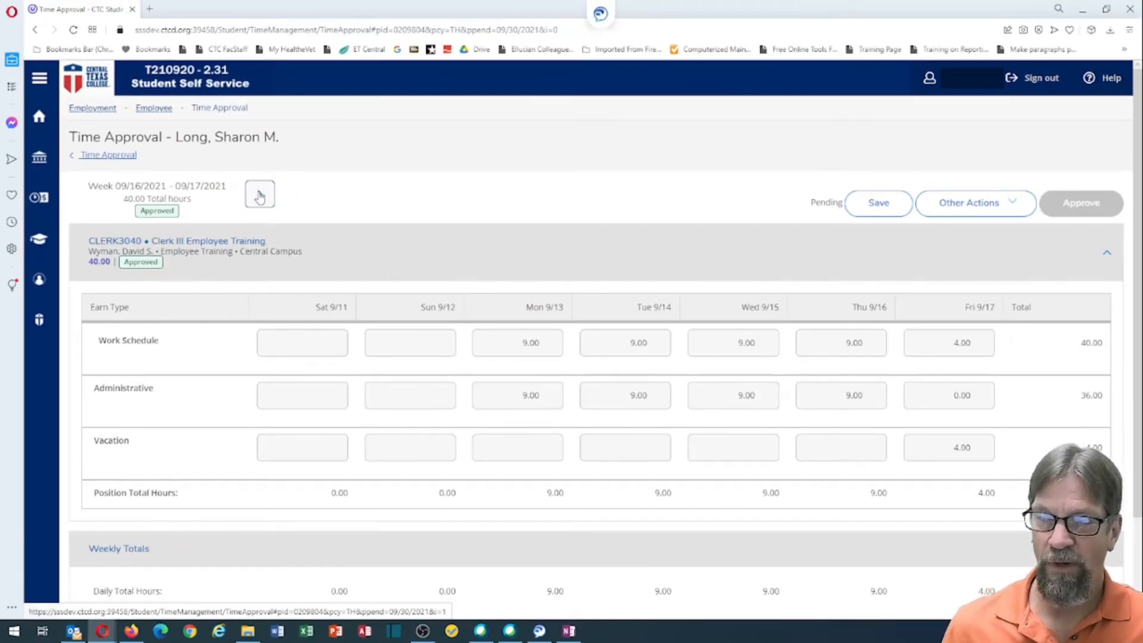
Step: Save the approved week's pending changes and advance to the 09/18–09/24 timecard
{"action": "left_click", "coordinate": [260, 197]}
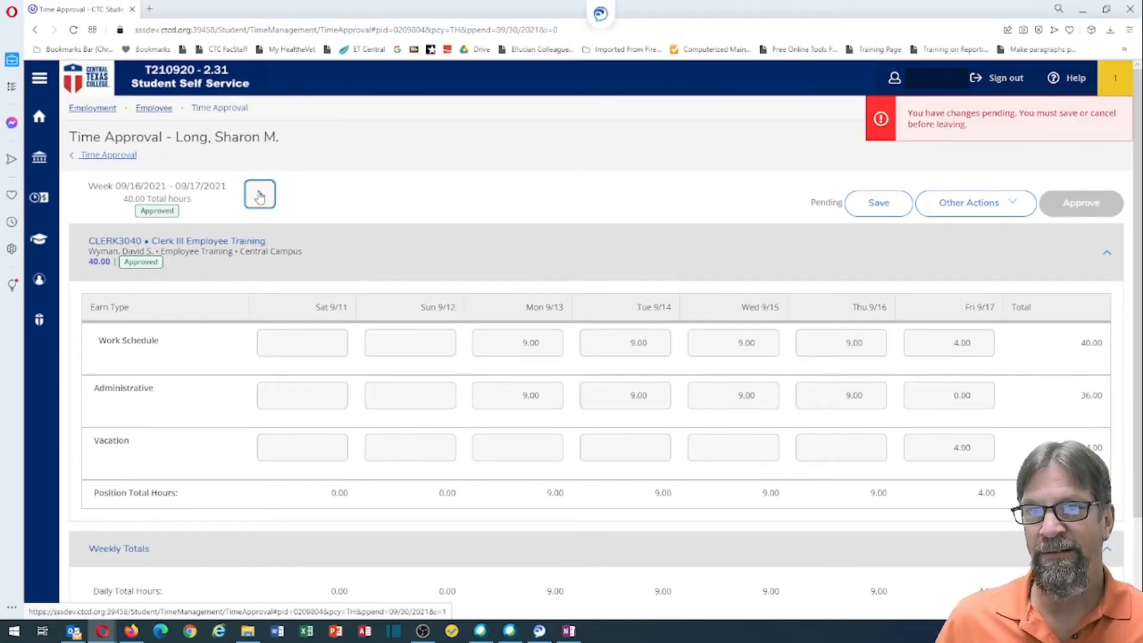
{"action": "left_click", "coordinate": [877, 204]}
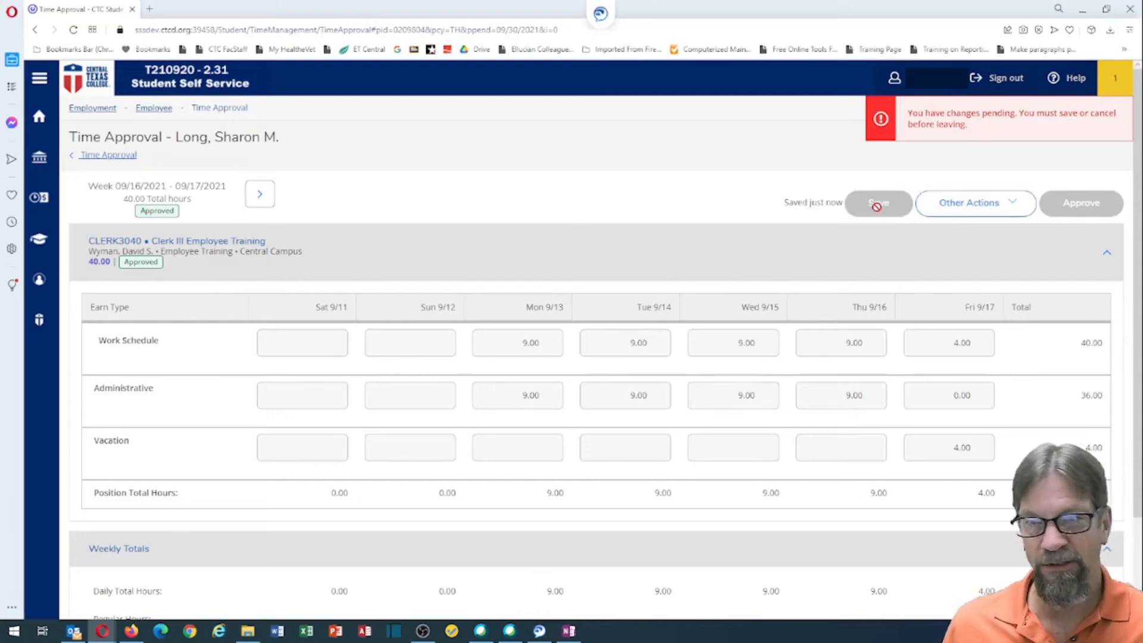
{"action": "left_click", "coordinate": [259, 195]}
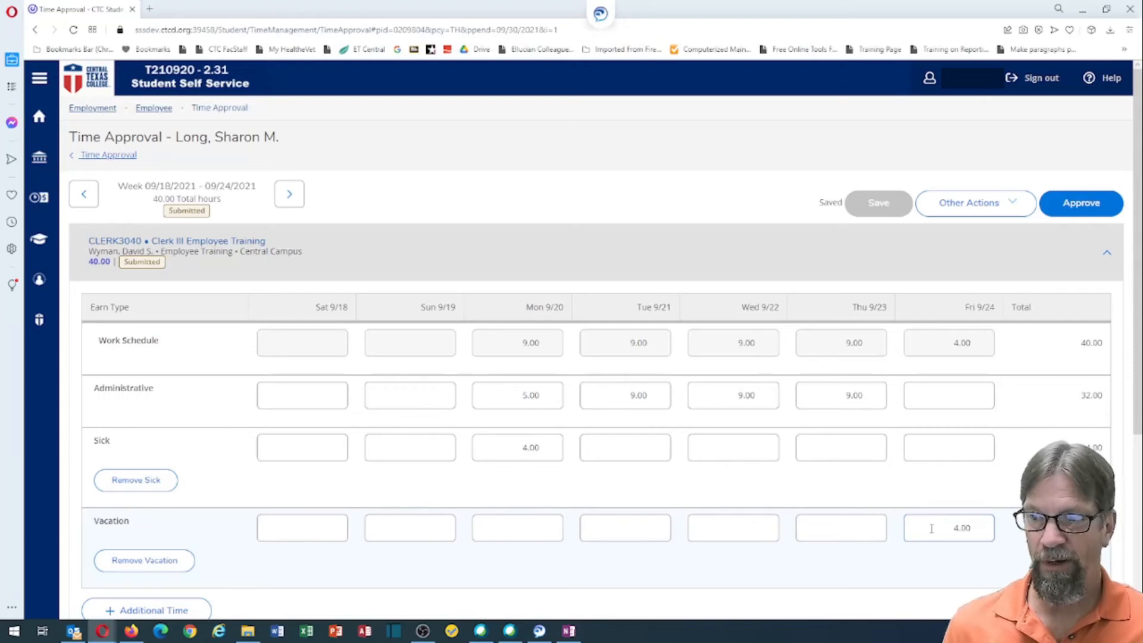
Step: Remove this week's Vacation time and enter 4.00 Administrative hours for Friday 9/24
{"action": "left_click", "coordinate": [146, 563]}
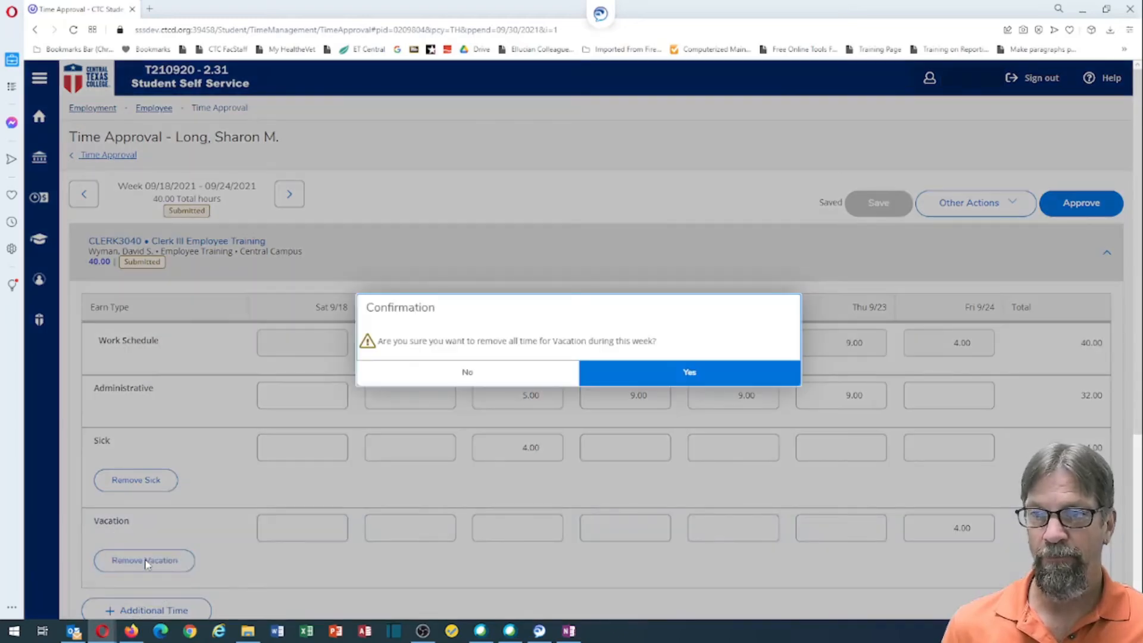
{"action": "left_click", "coordinate": [677, 371]}
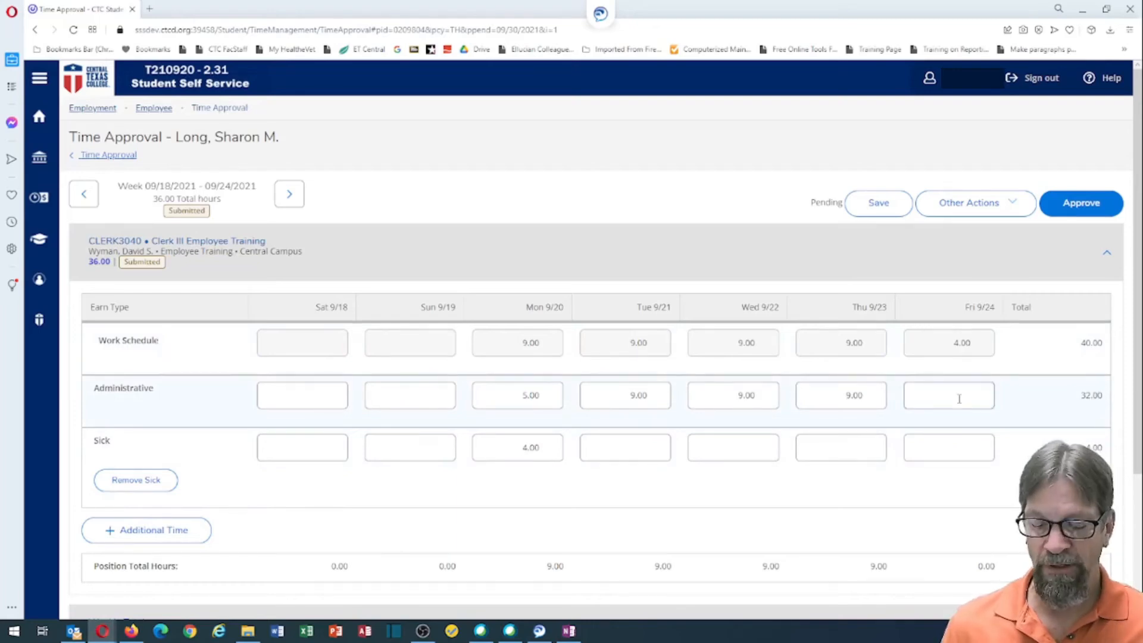
{"action": "key", "text": "Tab"}
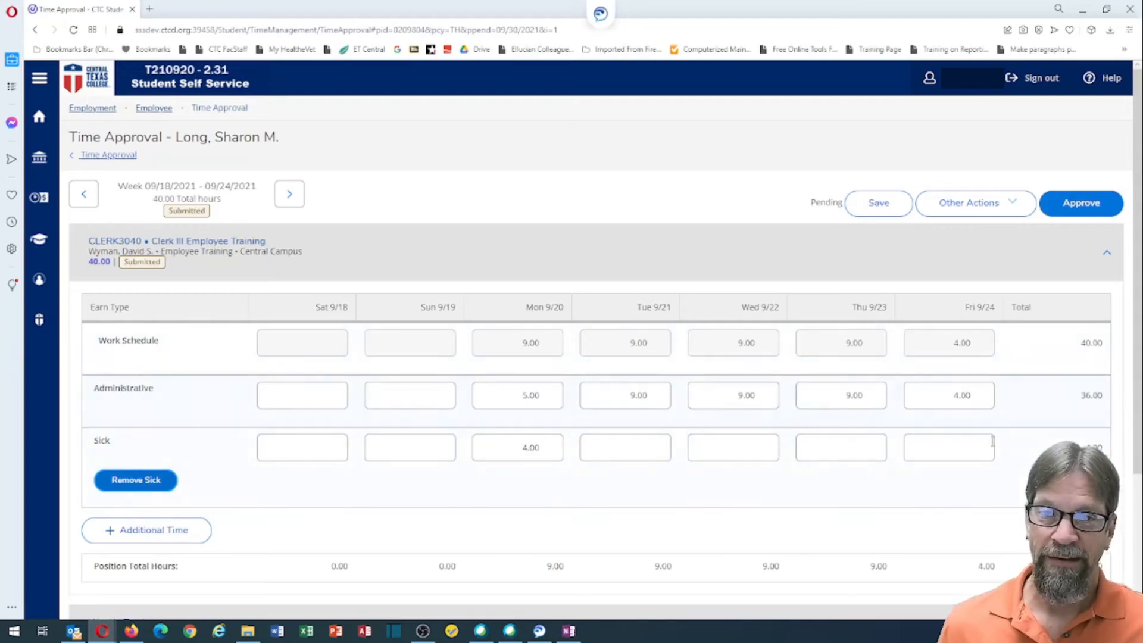
{"action": "scroll", "coordinate": [873, 391], "scroll_direction": "down", "scroll_amount": 3}
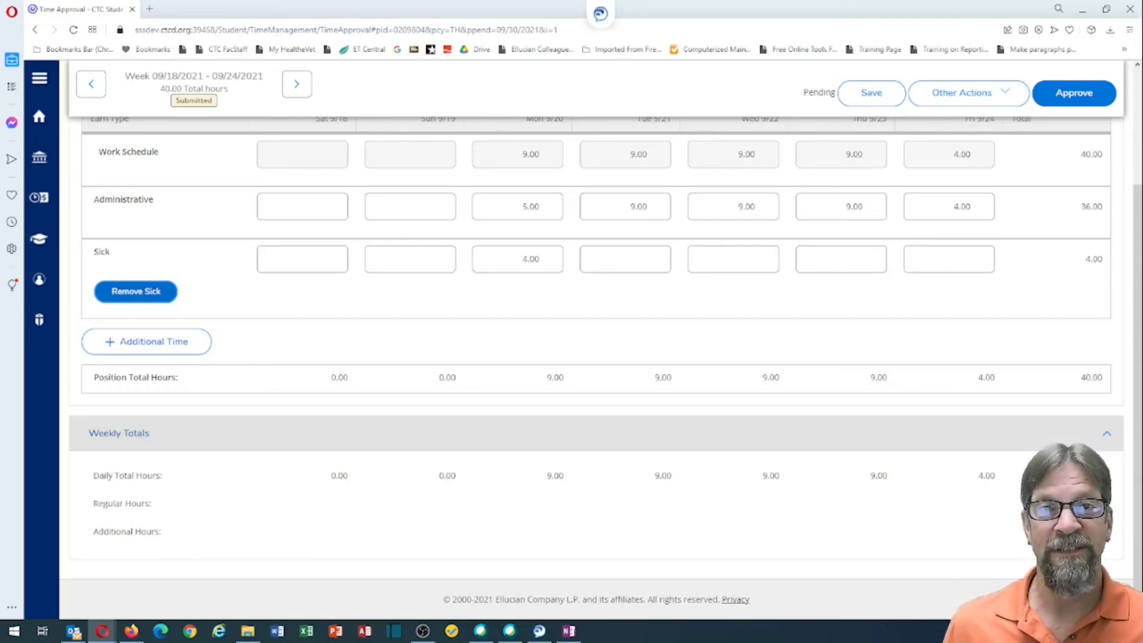
{"action": "scroll", "coordinate": [1034, 401], "scroll_direction": "up", "scroll_amount": 3}
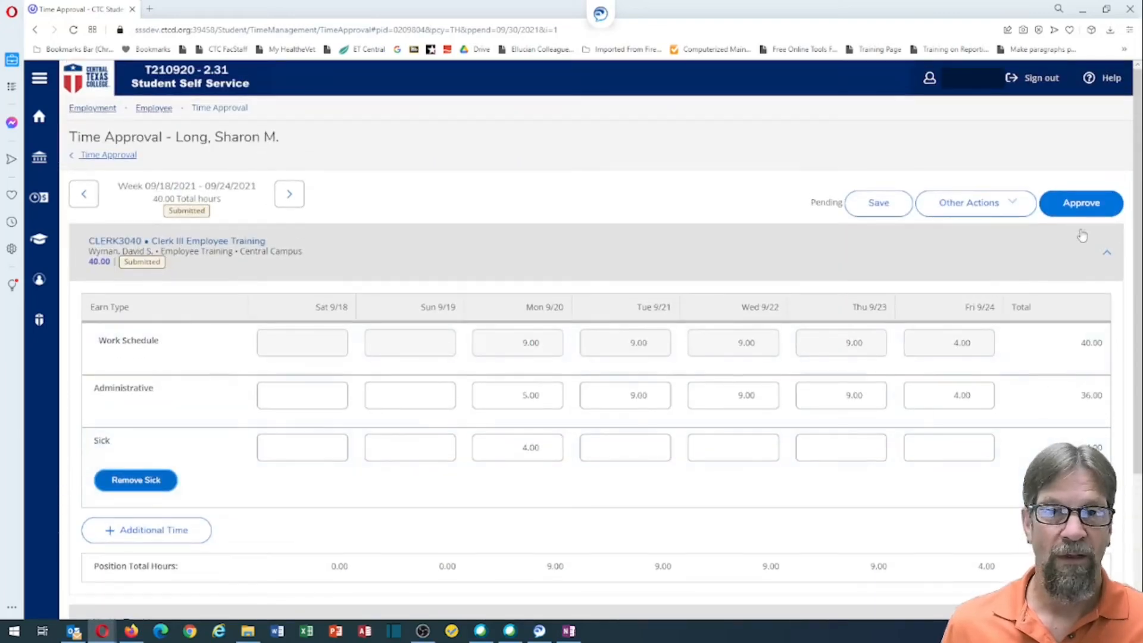
Step: Approve and save the 09/18–09/24 timecard, then advance to the 09/25–09/30 week
{"action": "left_click", "coordinate": [1081, 206]}
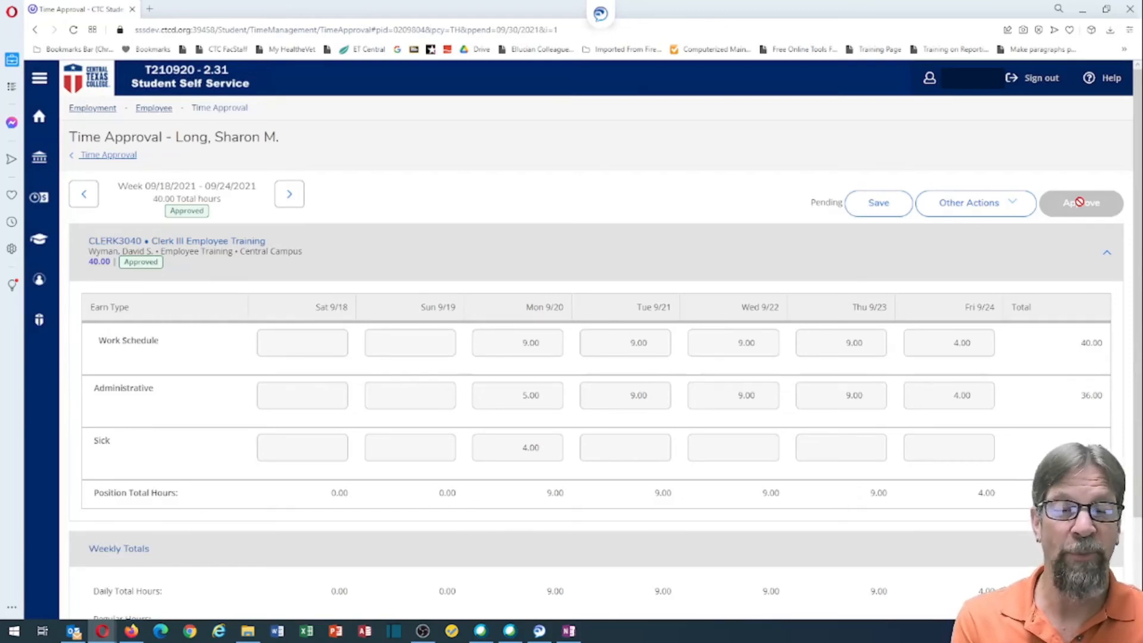
{"action": "left_click", "coordinate": [874, 208]}
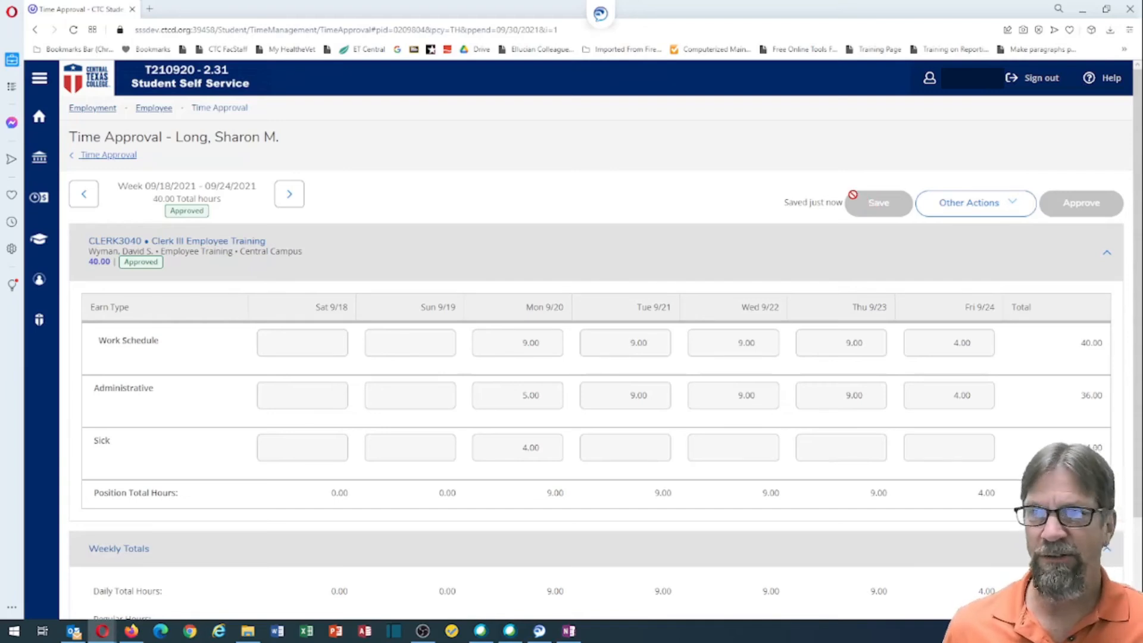
{"action": "left_click", "coordinate": [290, 197]}
{"action": "left_click", "coordinate": [290, 196]}
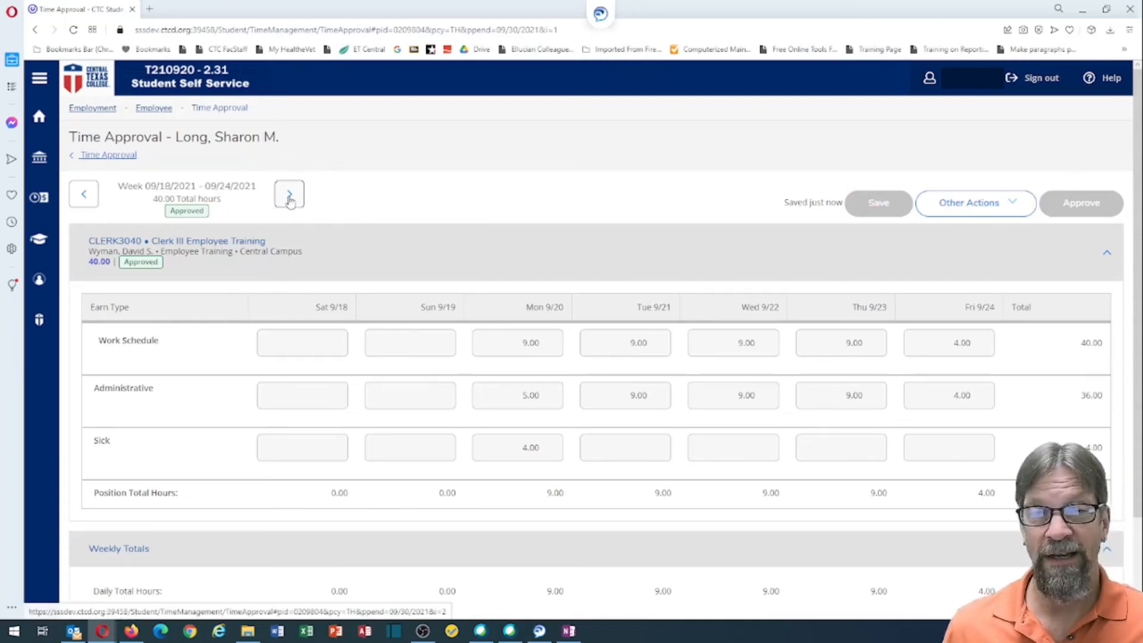
{"action": "left_click", "coordinate": [289, 196]}
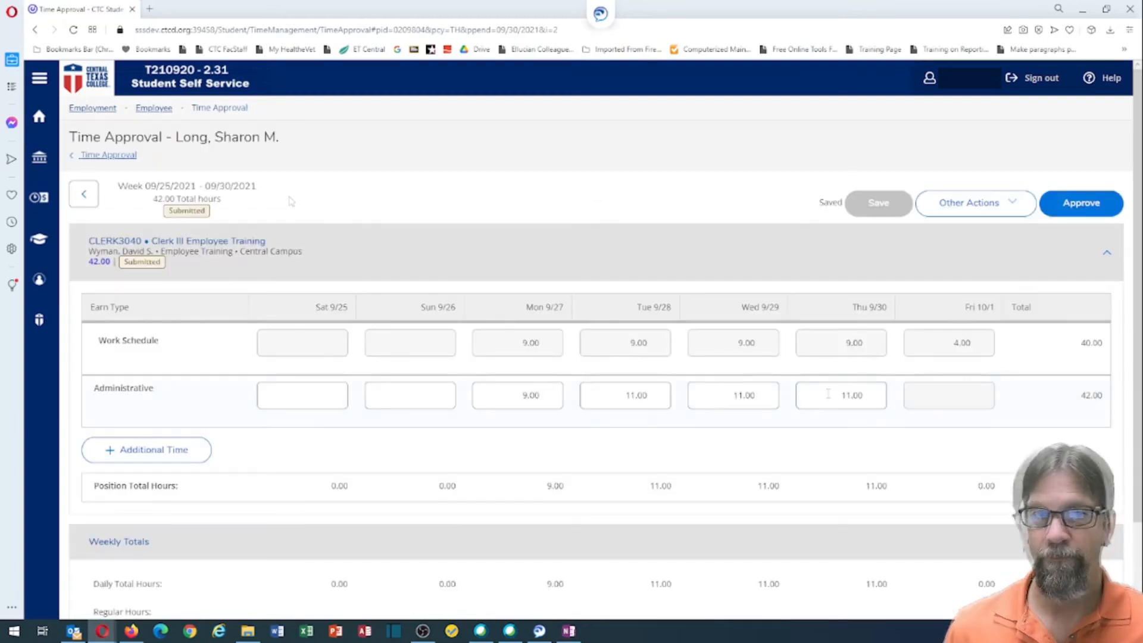
Step: Review the 42.00 hours, including Thursday 9/30 Administrative, and approve the 09/25–09/30 timecard
{"action": "left_click", "coordinate": [827, 394]}
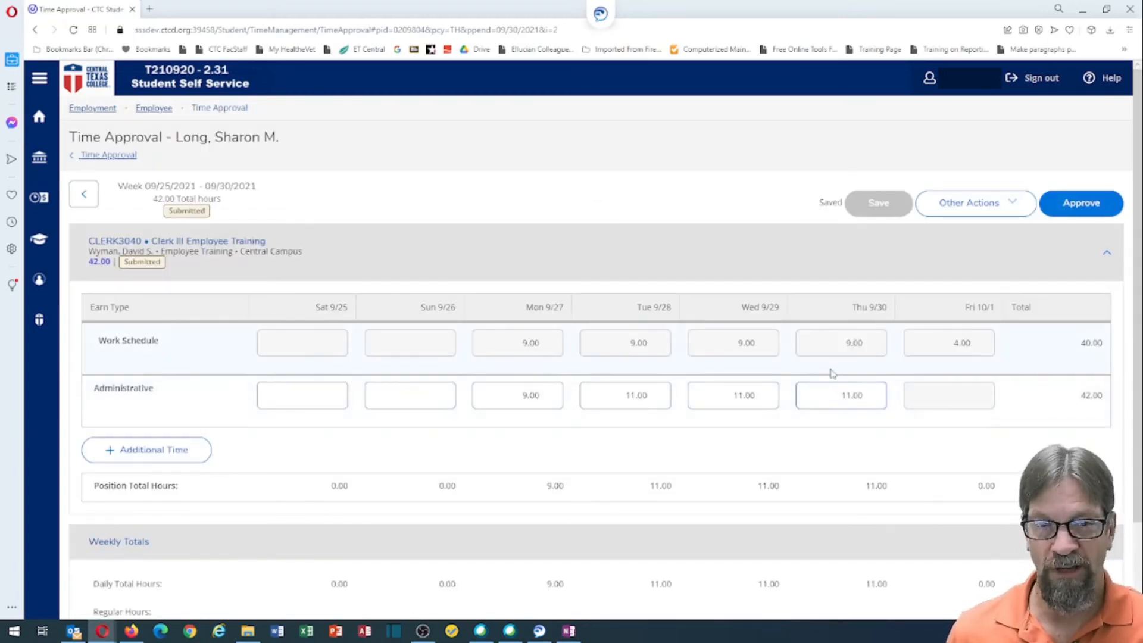
{"action": "scroll", "coordinate": [833, 372], "scroll_direction": "down", "scroll_amount": 2}
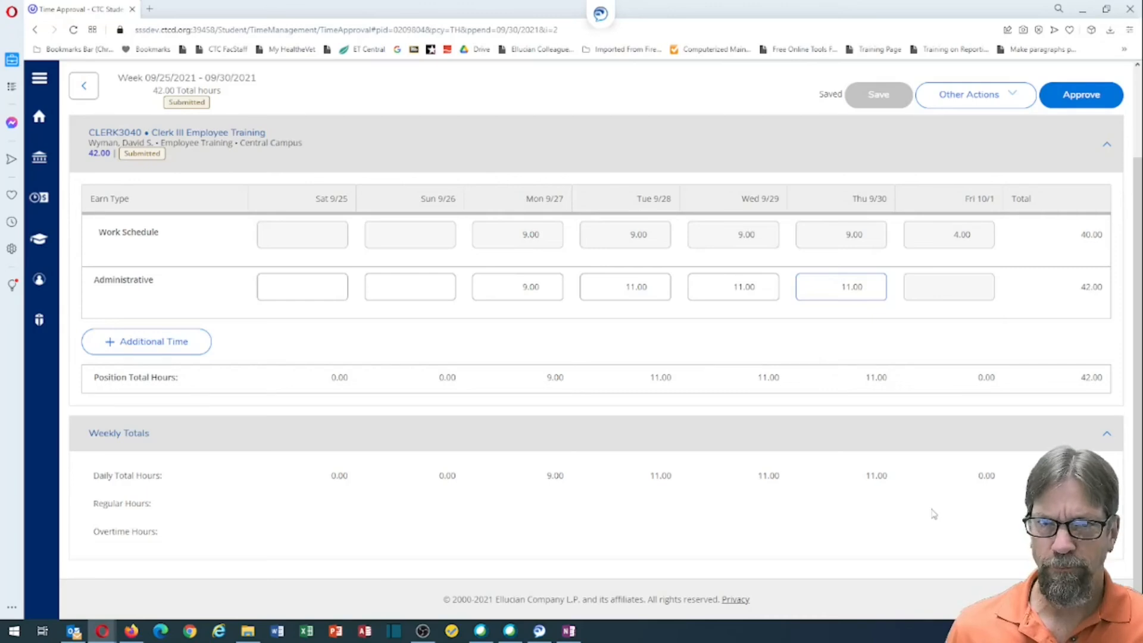
{"action": "scroll", "coordinate": [933, 513], "scroll_direction": "up", "scroll_amount": 3}
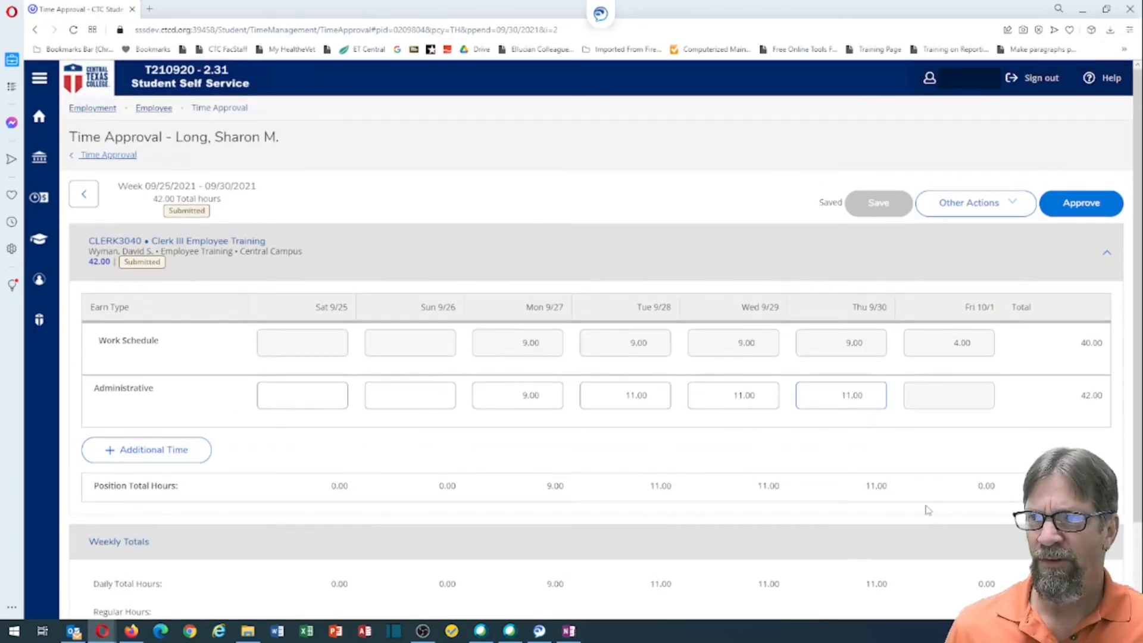
{"action": "left_click", "coordinate": [1082, 206]}
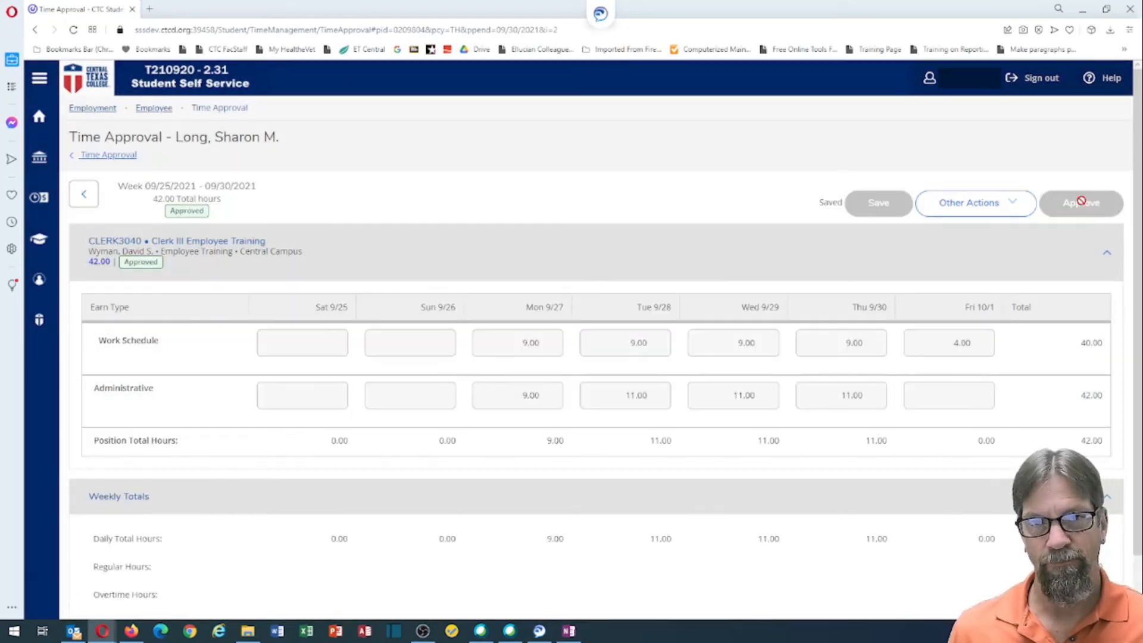
{"action": "left_click", "coordinate": [999, 208]}
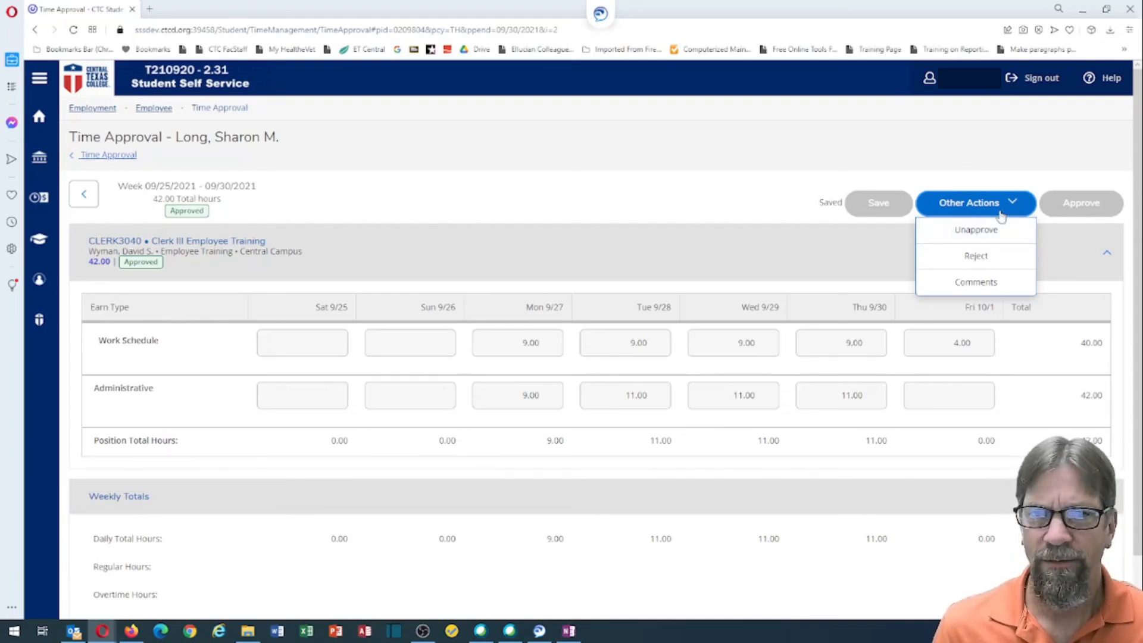
{"action": "left_click", "coordinate": [965, 285]}
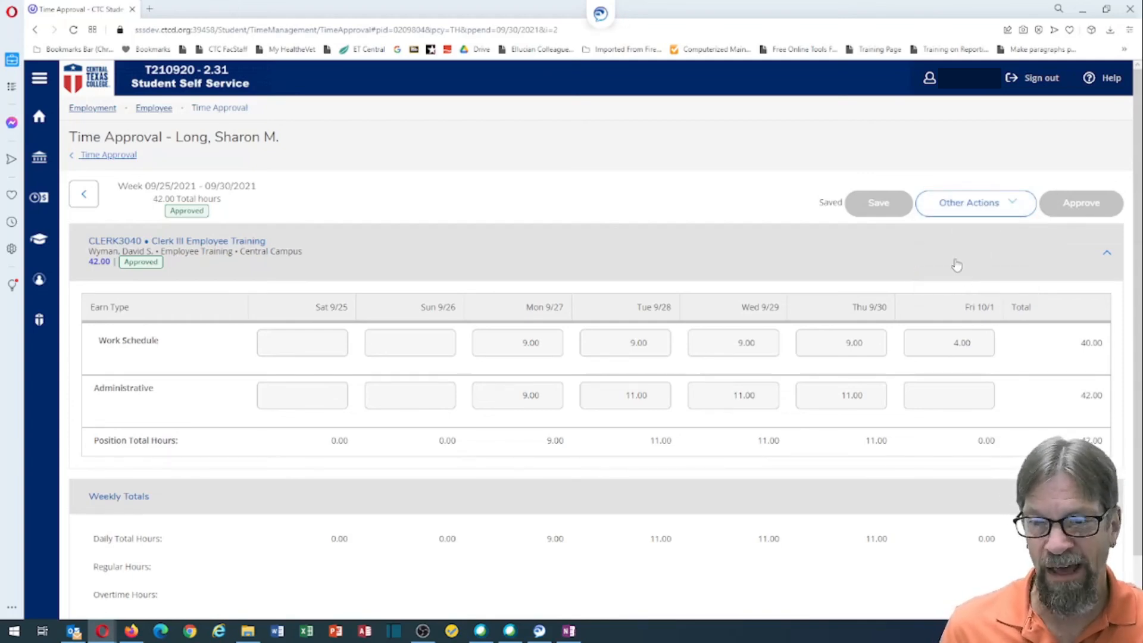
{"action": "scroll", "coordinate": [956, 265], "scroll_direction": "down", "scroll_amount": 2}
{"action": "scroll", "coordinate": [957, 265], "scroll_direction": "up", "scroll_amount": 2}
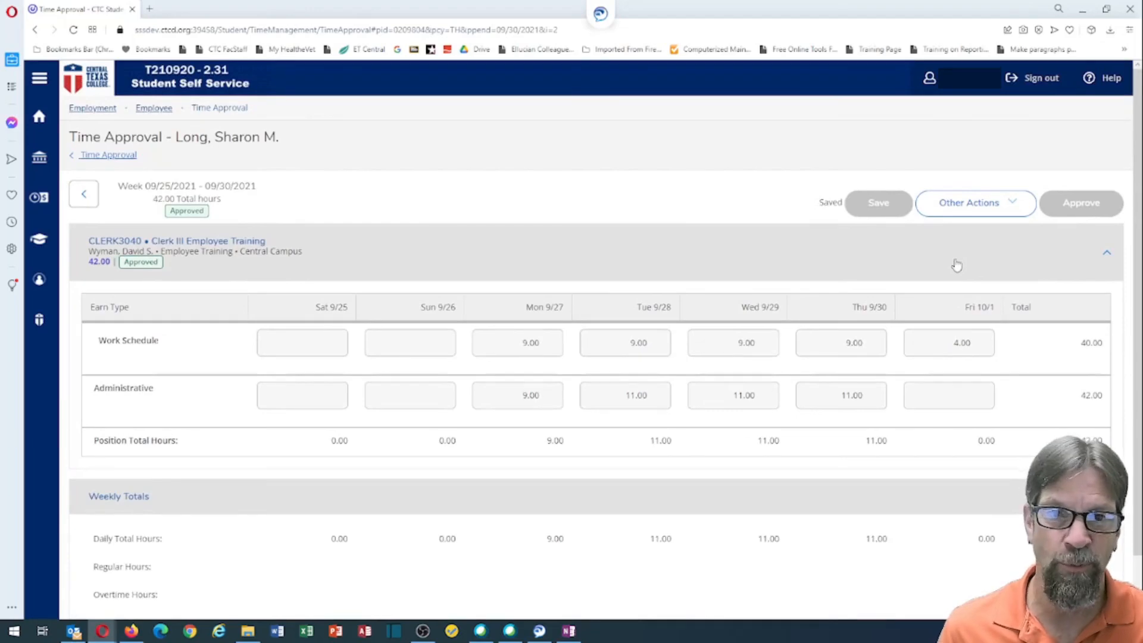